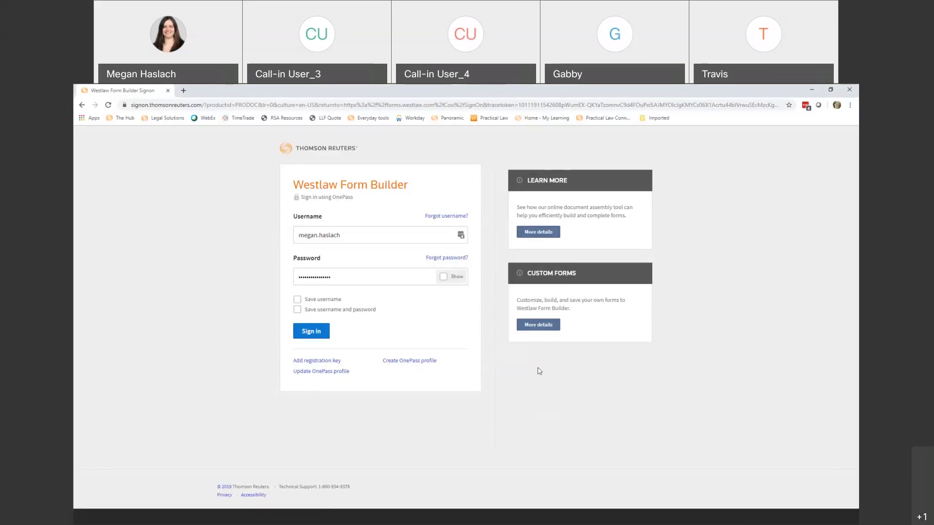
Go to forms.westlaw.com, sign in with the prefilled credentials and client ID, and dismiss the What's New notice.
{"action": "left_click", "coordinate": [370, 107]}
{"action": "type", "text": "forms.westlaw.com"}
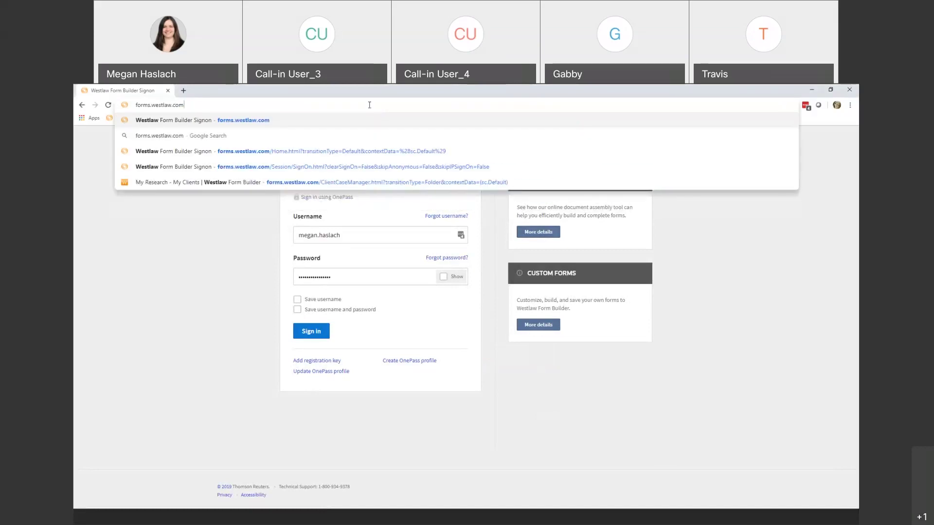
{"action": "key", "text": "Return"}
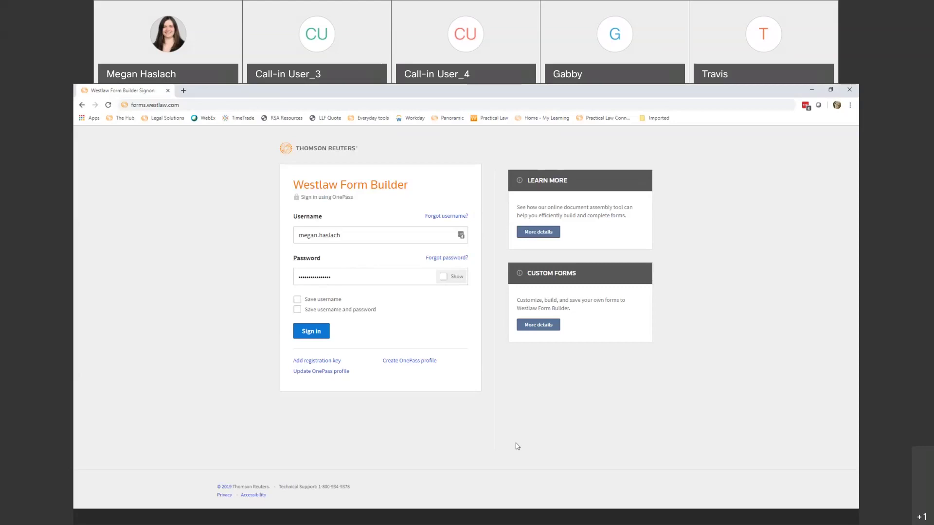
{"action": "left_click", "coordinate": [318, 336]}
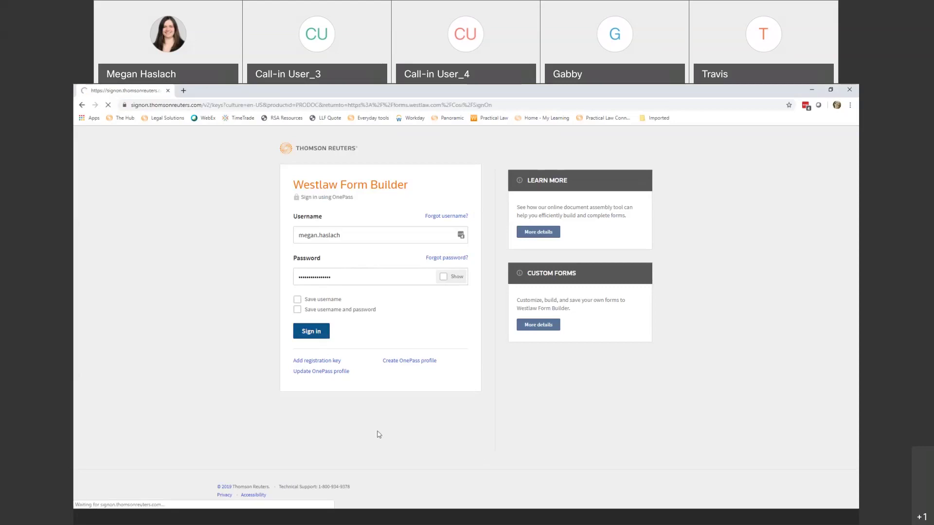
{"action": "left_click", "coordinate": [404, 306]}
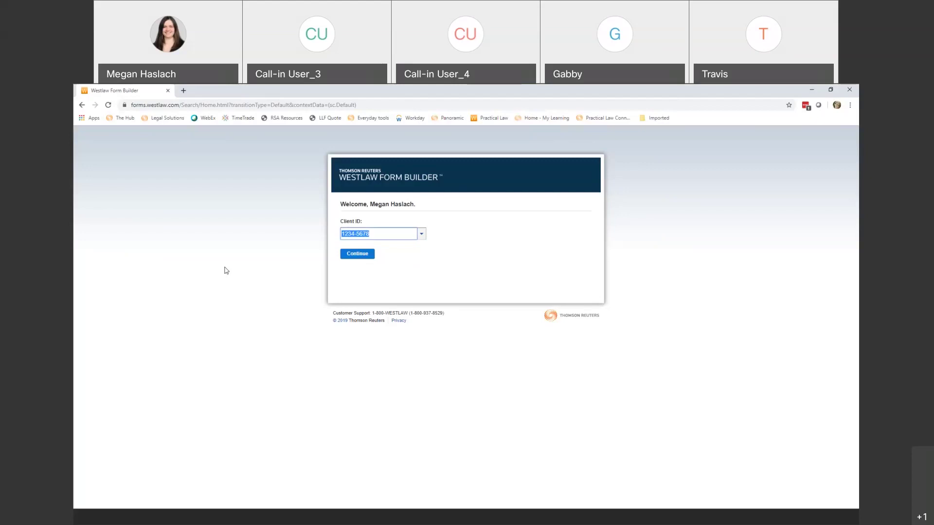
{"action": "left_click", "coordinate": [360, 255]}
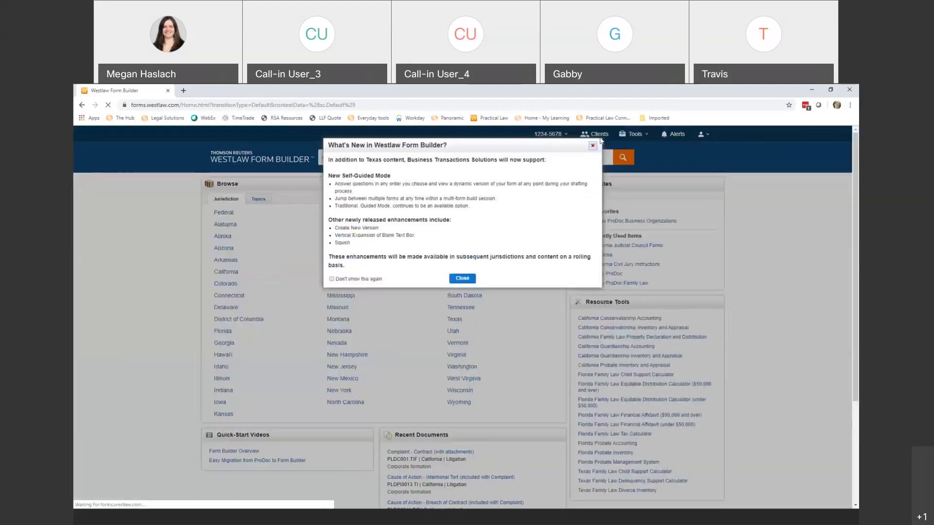
{"action": "left_click", "coordinate": [592, 146]}
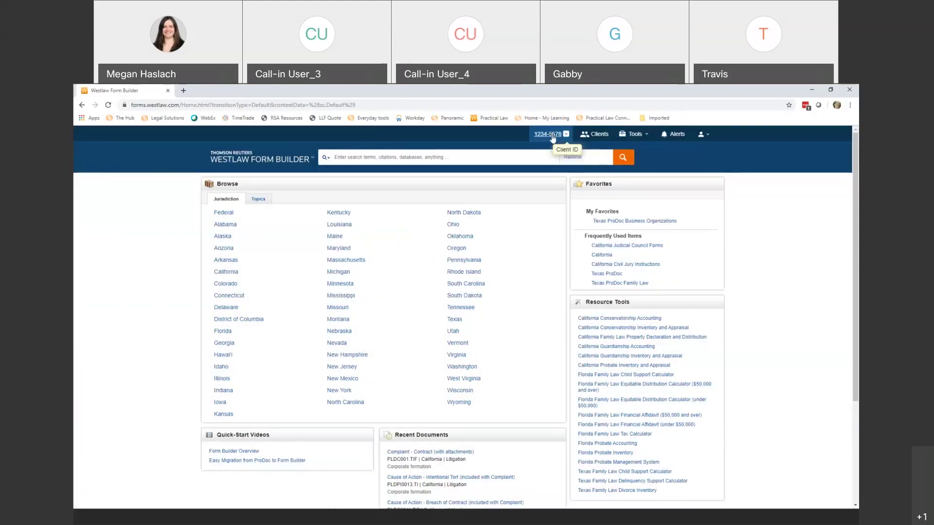
Review the client ID selector and its recent clients without changing the current ID.
{"action": "left_click", "coordinate": [567, 137]}
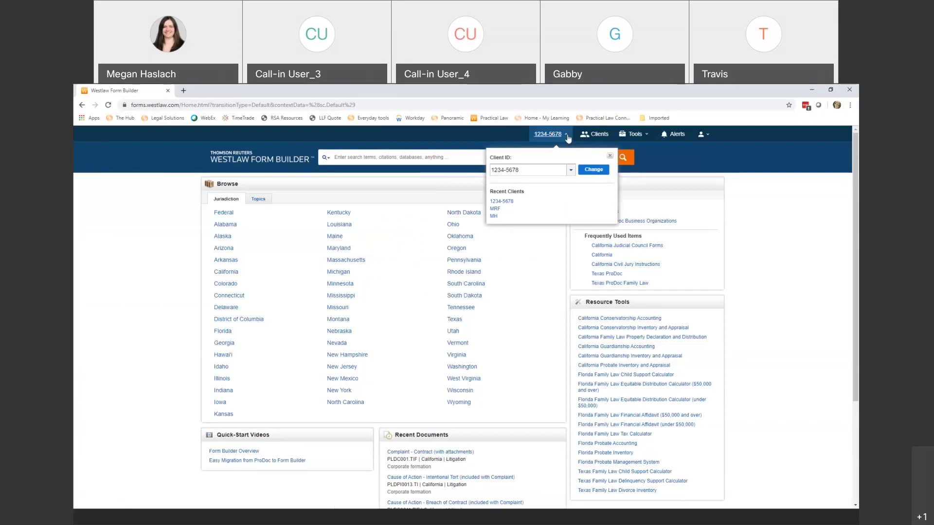
{"action": "left_click", "coordinate": [553, 287]}
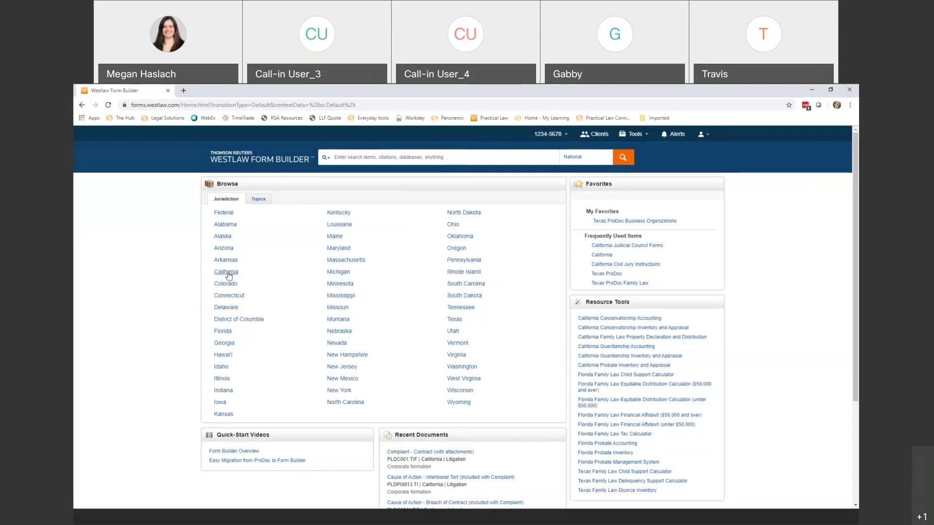
Check the browse list by topic, return to the jurisdiction list, and open the California content.
{"action": "left_click", "coordinate": [260, 200]}
{"action": "left_click", "coordinate": [261, 204]}
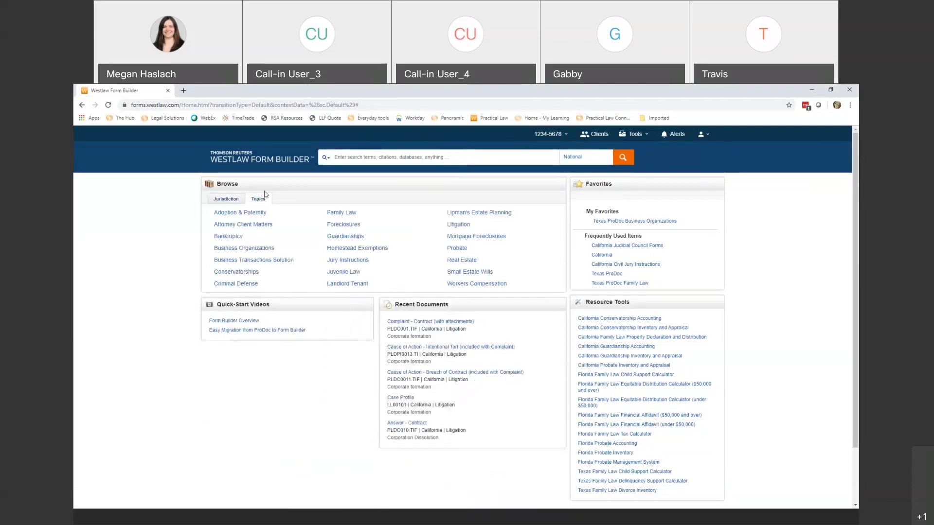
{"action": "left_click", "coordinate": [236, 198]}
{"action": "left_click", "coordinate": [239, 271]}
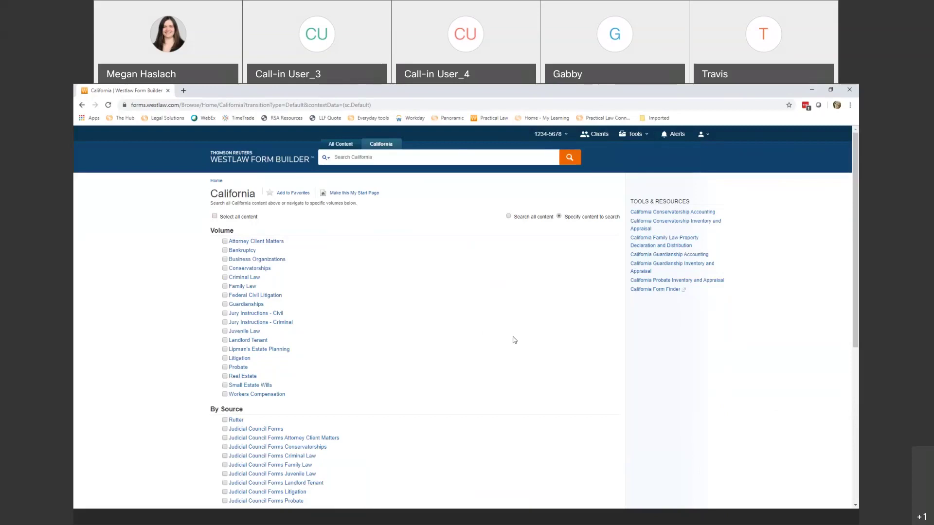
Keep Microsoft Word as the download format in the preferences, review the firm information, and save.
{"action": "scroll", "coordinate": [414, 400], "scroll_direction": "down", "scroll_amount": 6}
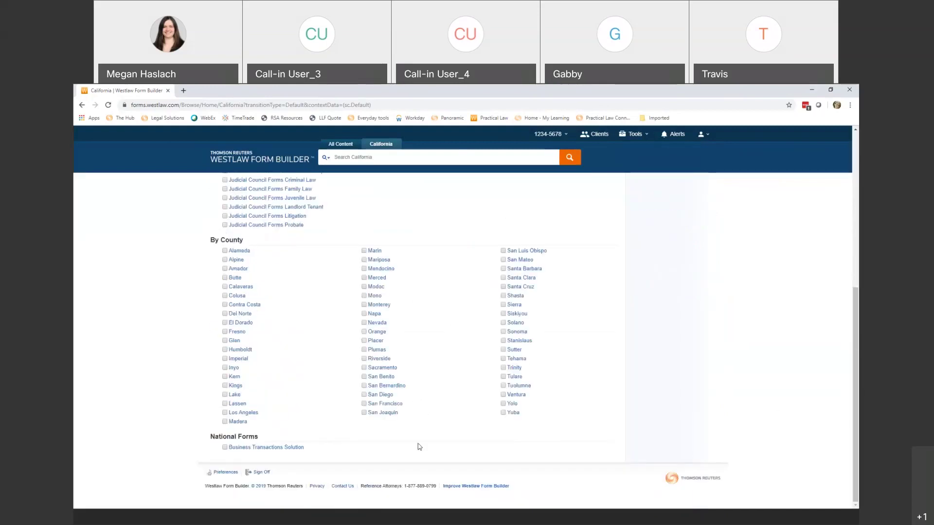
{"action": "left_click", "coordinate": [225, 473]}
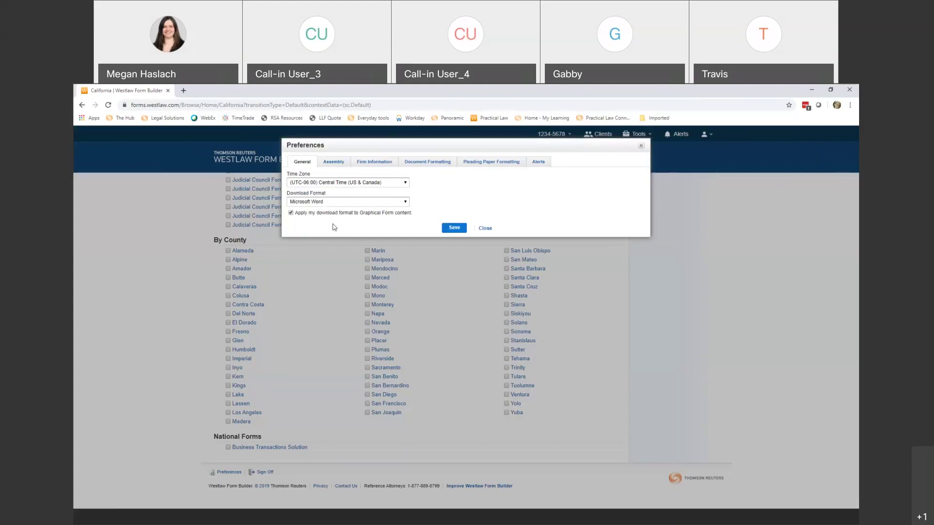
{"action": "left_click", "coordinate": [340, 200]}
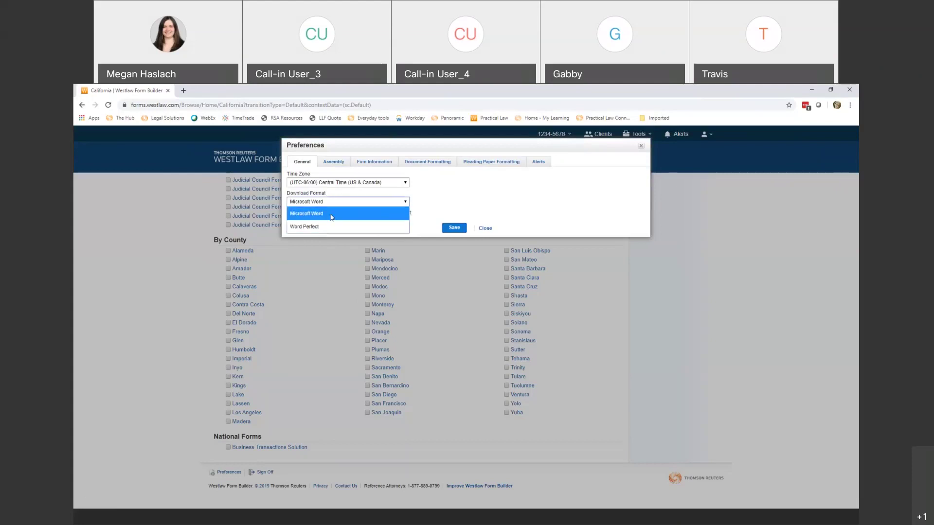
{"action": "left_click", "coordinate": [406, 208]}
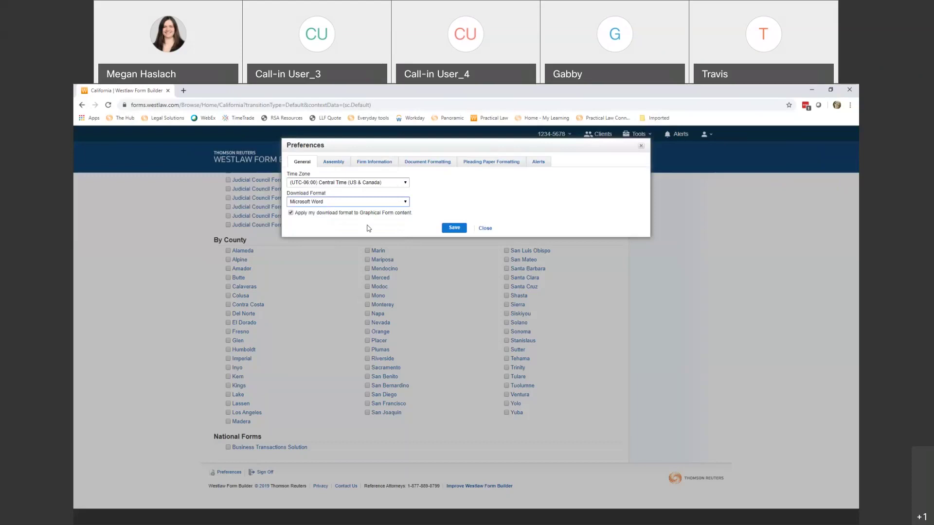
{"action": "left_click", "coordinate": [380, 165]}
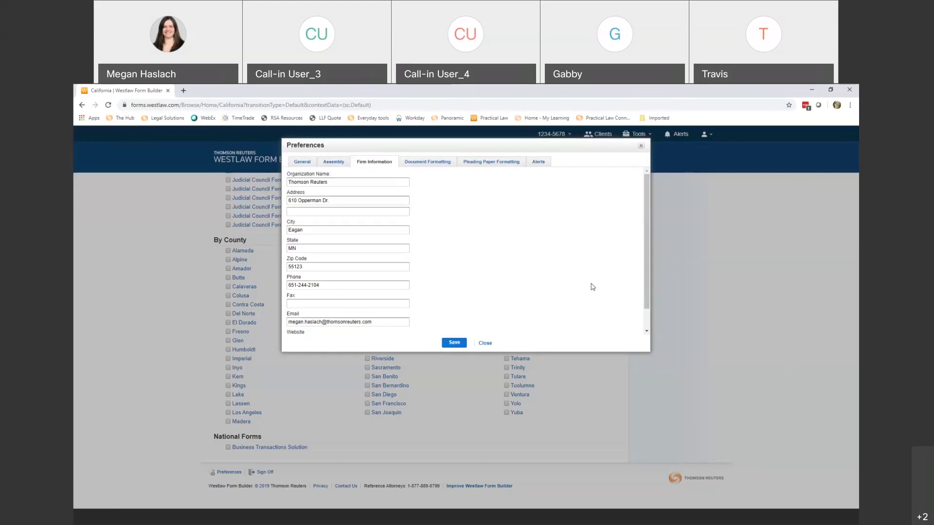
{"action": "left_click", "coordinate": [454, 344]}
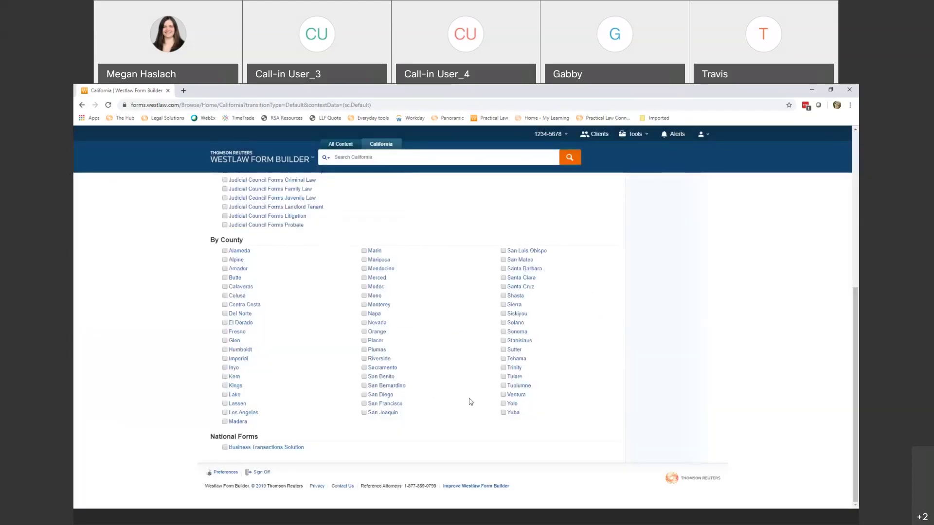
Narrow the California Judicial Council Forms to the Litigation volume and open the preview of Form 1-1 Case Profile.
{"action": "scroll", "coordinate": [445, 381], "scroll_direction": "up", "scroll_amount": 6}
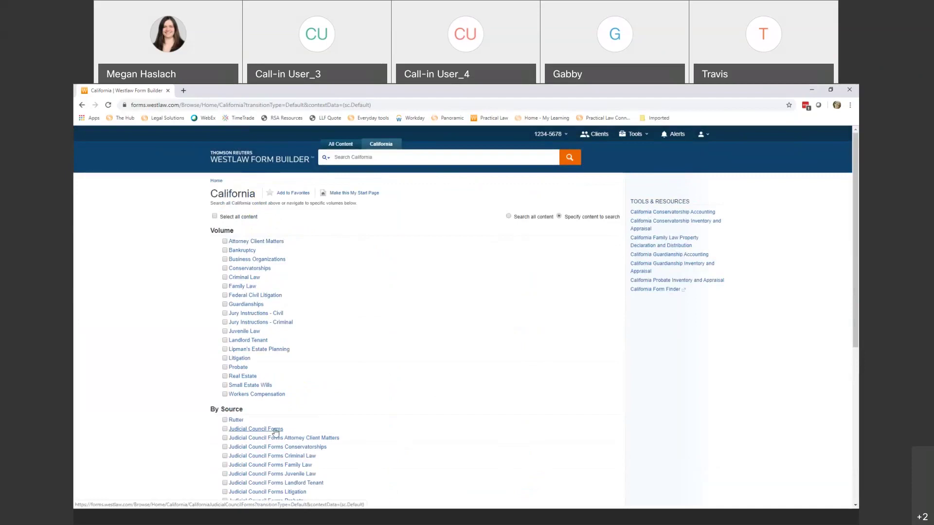
{"action": "scroll", "coordinate": [275, 431], "scroll_direction": "down", "scroll_amount": 3}
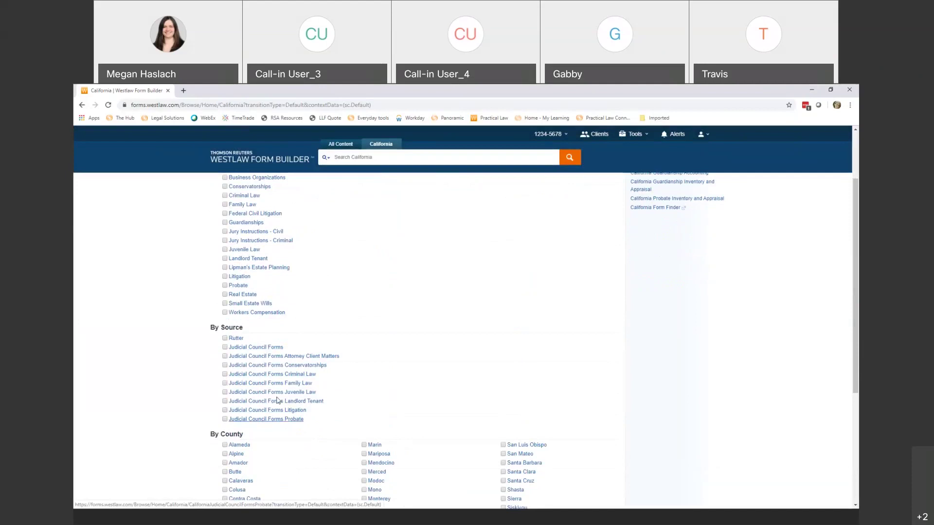
{"action": "left_click", "coordinate": [269, 348]}
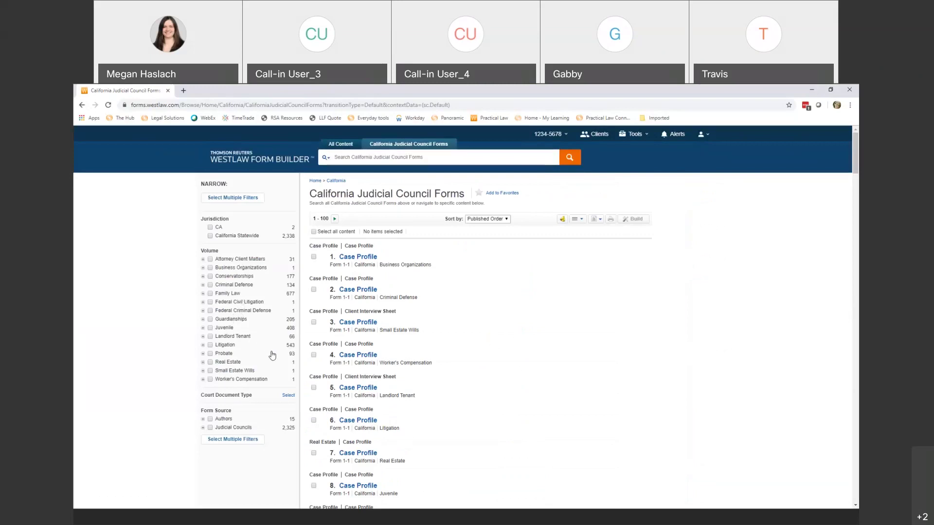
{"action": "left_click", "coordinate": [211, 345]}
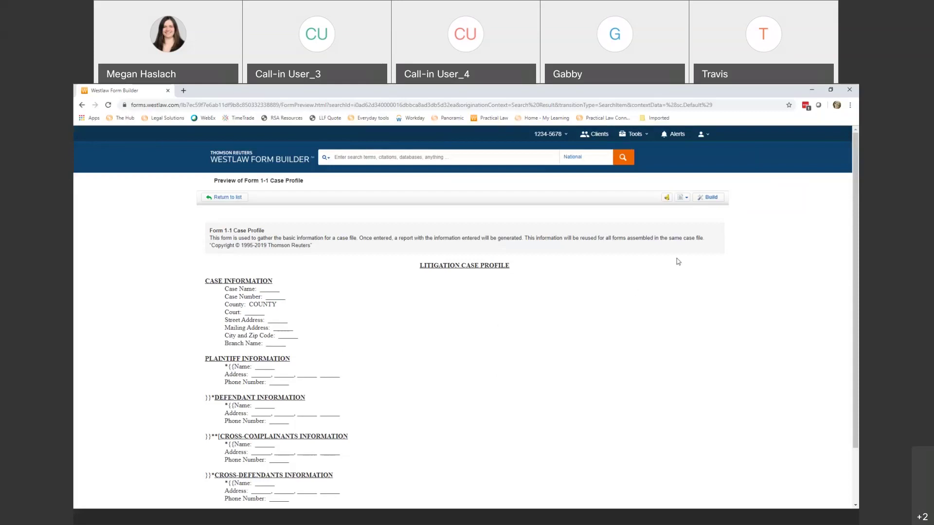
Start building the Case Profile form and browse the available clients, switching from My Clients to All Clients.
{"action": "left_click", "coordinate": [709, 197]}
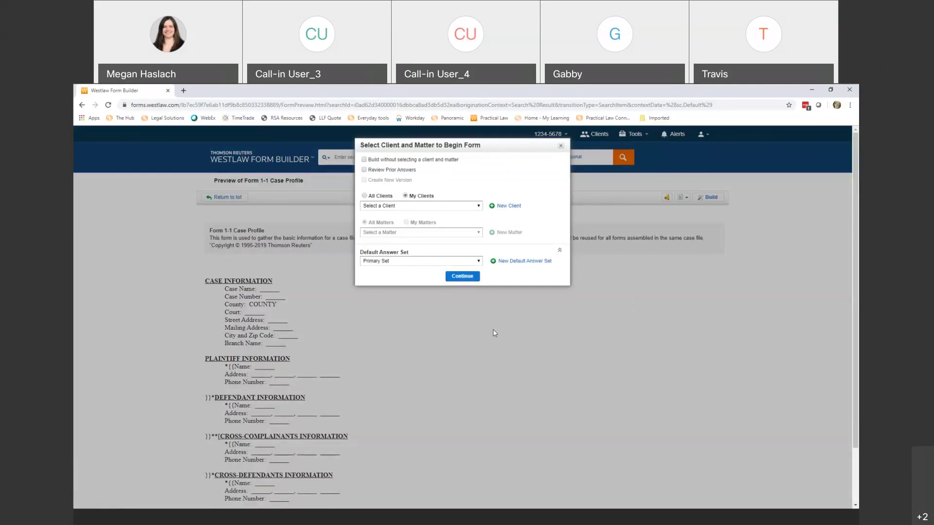
{"action": "left_click", "coordinate": [417, 206]}
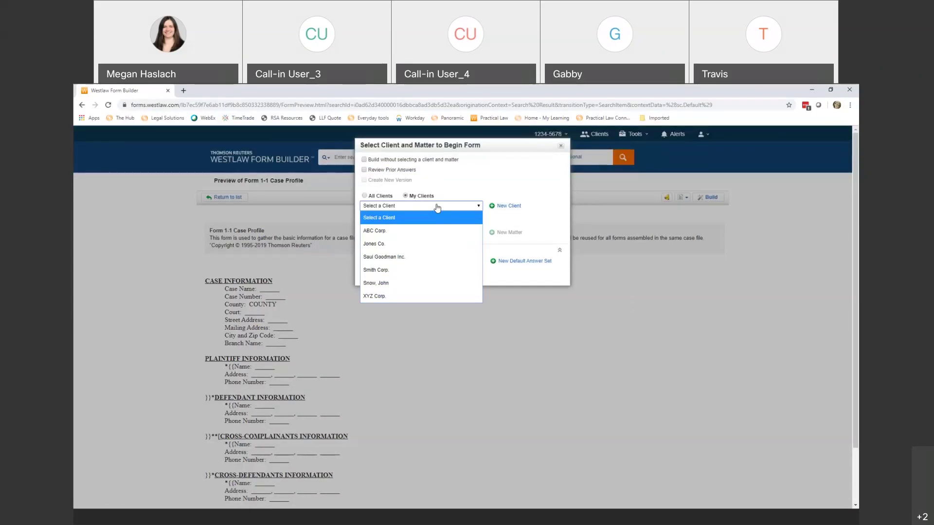
{"action": "left_click", "coordinate": [398, 207]}
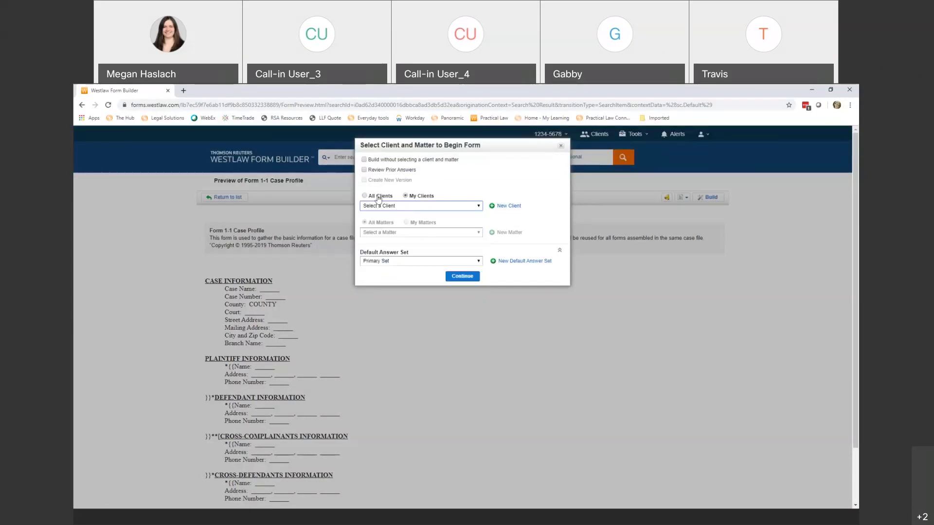
{"action": "left_click", "coordinate": [378, 197]}
{"action": "left_click", "coordinate": [397, 208]}
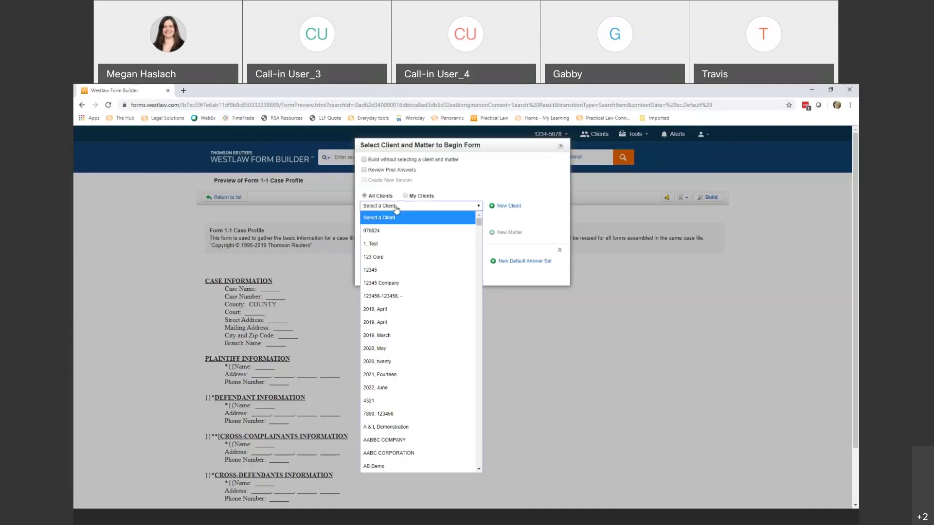
{"action": "mouse_move", "coordinate": [478, 222]}
{"action": "left_mouse_down"}
{"action": "mouse_move", "coordinate": [478, 298]}
{"action": "mouse_move", "coordinate": [480, 208]}
{"action": "left_mouse_up"}
{"action": "left_click", "coordinate": [479, 208]}
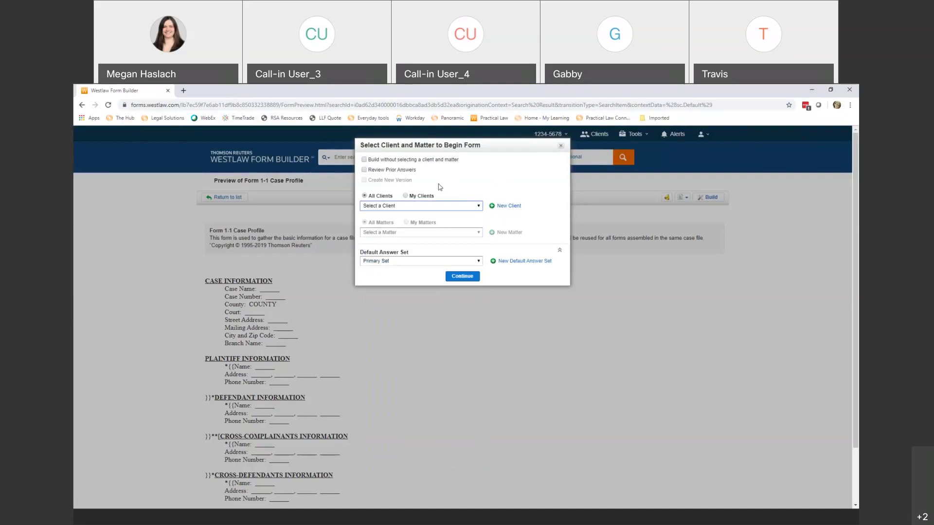
Add a new business client named Anderson Co. and save it, continuing to its matter.
{"action": "left_click", "coordinate": [513, 210]}
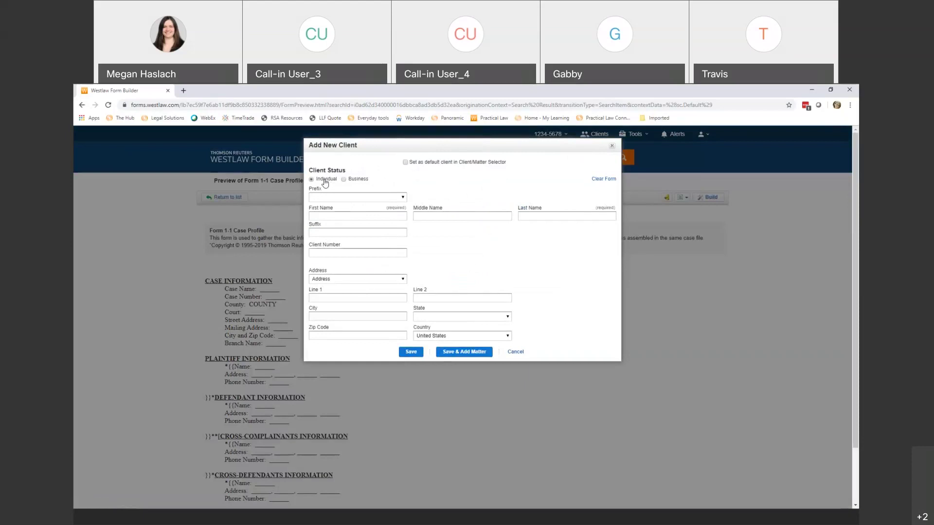
{"action": "left_click", "coordinate": [343, 179]}
{"action": "left_click", "coordinate": [378, 197]}
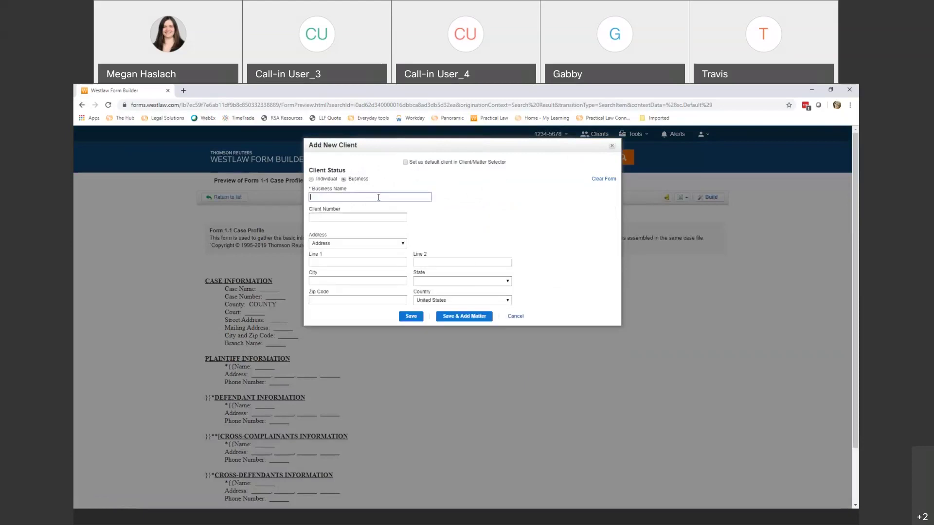
{"action": "type", "text": "Andersong C"}
{"action": "key", "text": "BackSpace"}
{"action": "key", "text": "BackSpace"}
{"action": "type", "text": "Co"}
{"action": "left_click", "coordinate": [466, 316]}
Name the client's new matter "Corporation formation" and save it.
{"action": "left_click", "coordinate": [399, 199]}
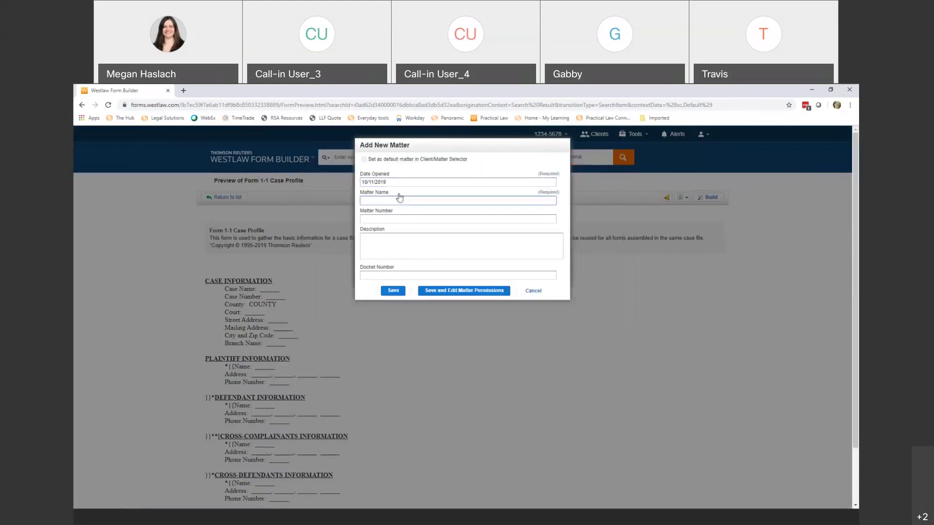
{"action": "type", "text": "Corporation formation"}
{"action": "left_click", "coordinate": [393, 290]}
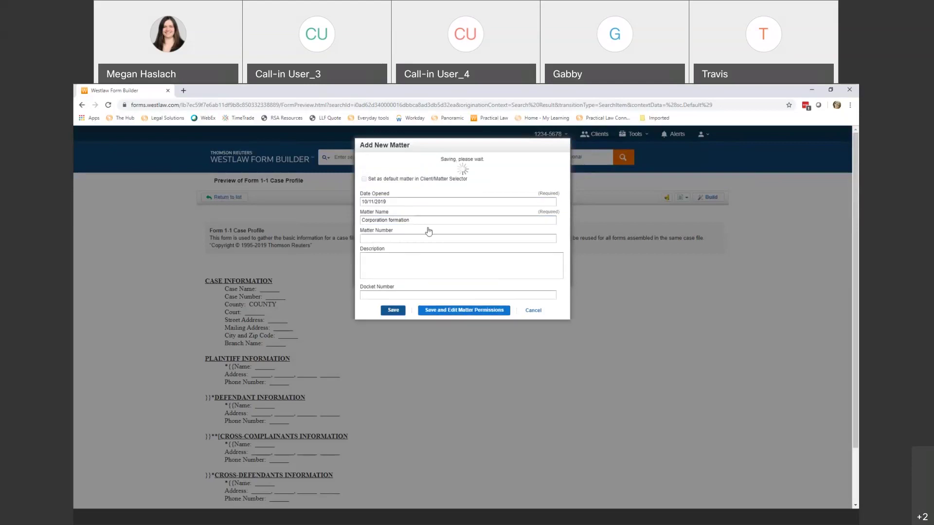
{"action": "left_click", "coordinate": [462, 171]}
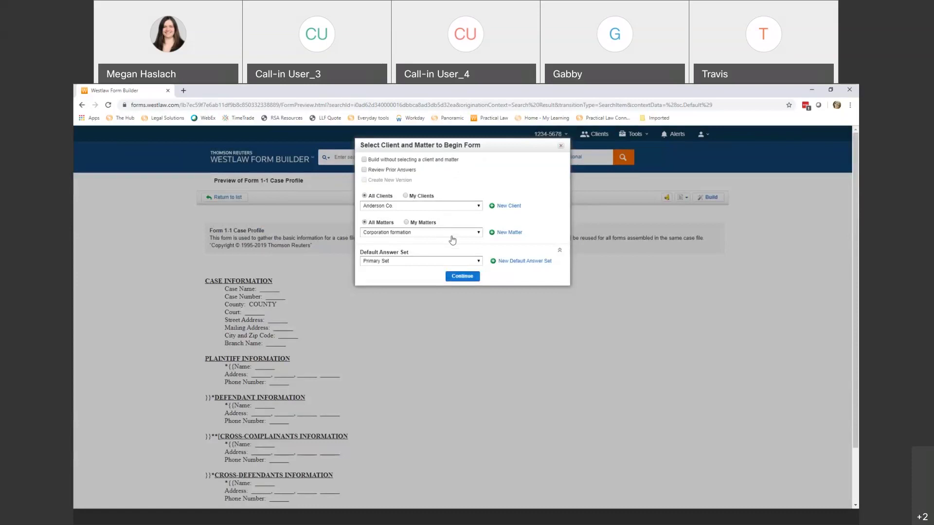
Begin the Case Profile with the new client and matter, and set the county where the action is pending to Los Angeles.
{"action": "left_click", "coordinate": [455, 275]}
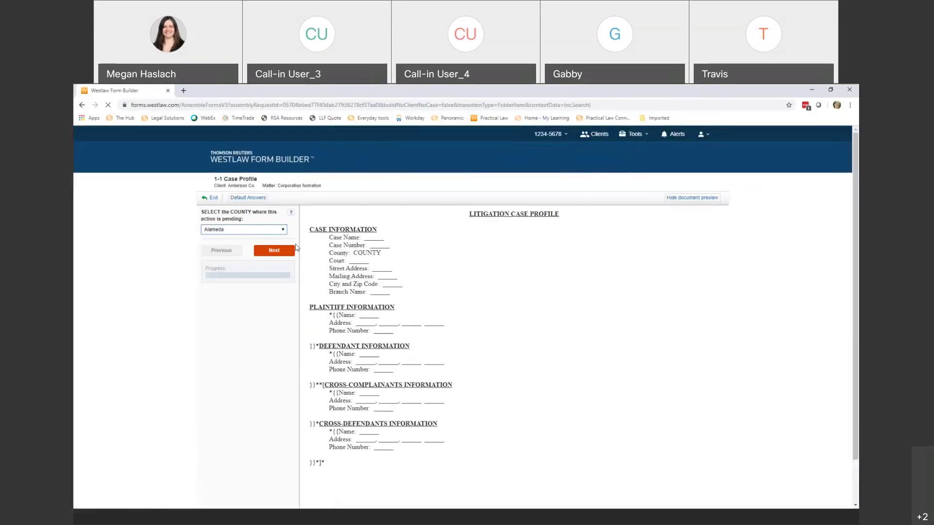
{"action": "left_click", "coordinate": [282, 231]}
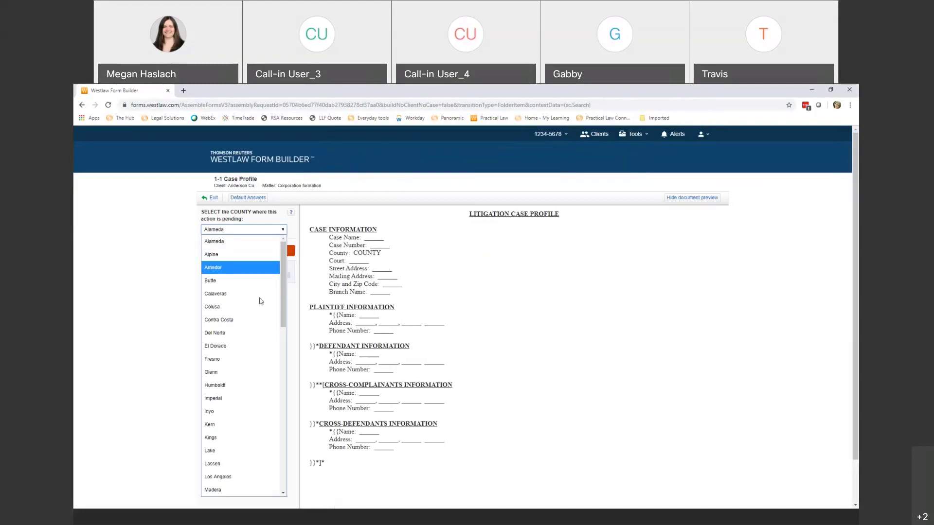
{"action": "left_click", "coordinate": [226, 477]}
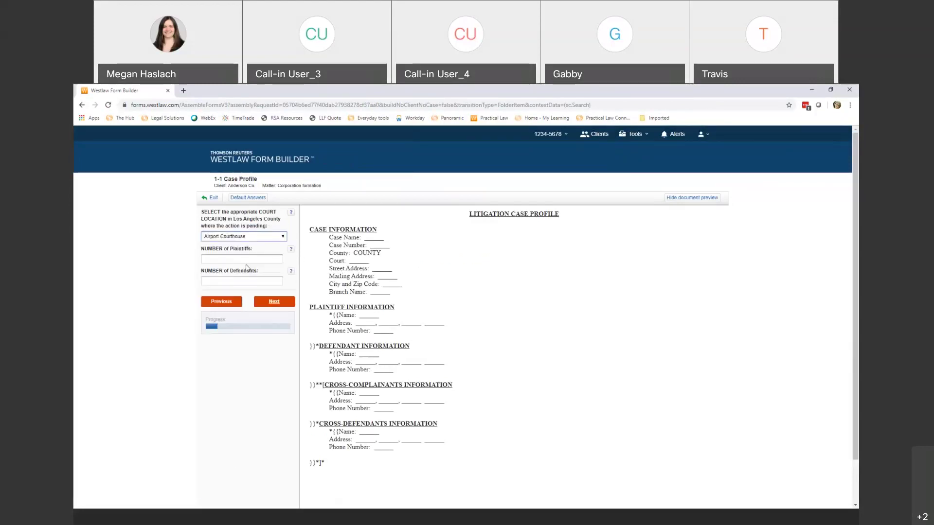
Set the court location to Central Civil West Courthouse with 1 plaintiff and 1 defendant, and proceed to the next question.
{"action": "left_click", "coordinate": [254, 237]}
{"action": "left_click", "coordinate": [259, 354]}
{"action": "type", "text": "1"}
{"action": "key", "text": "Tab"}
{"action": "type", "text": "1"}
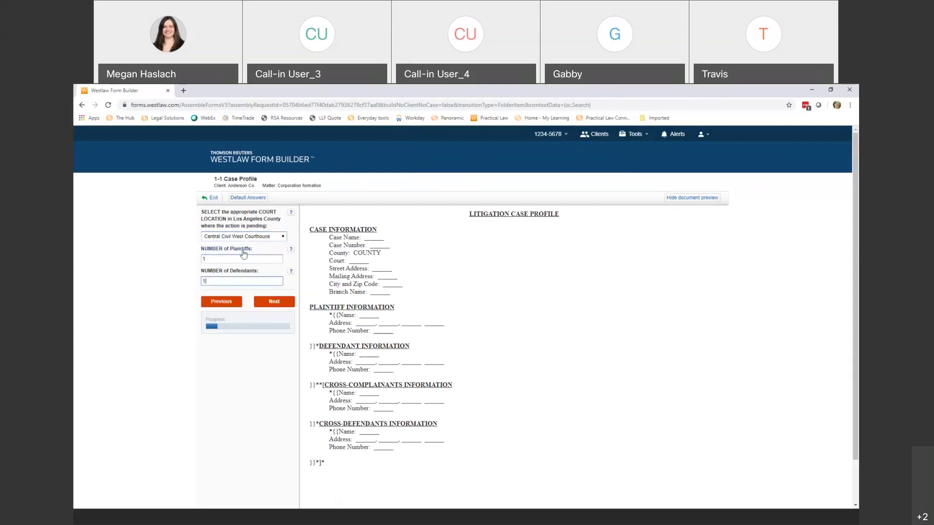
{"action": "left_click", "coordinate": [278, 304]}
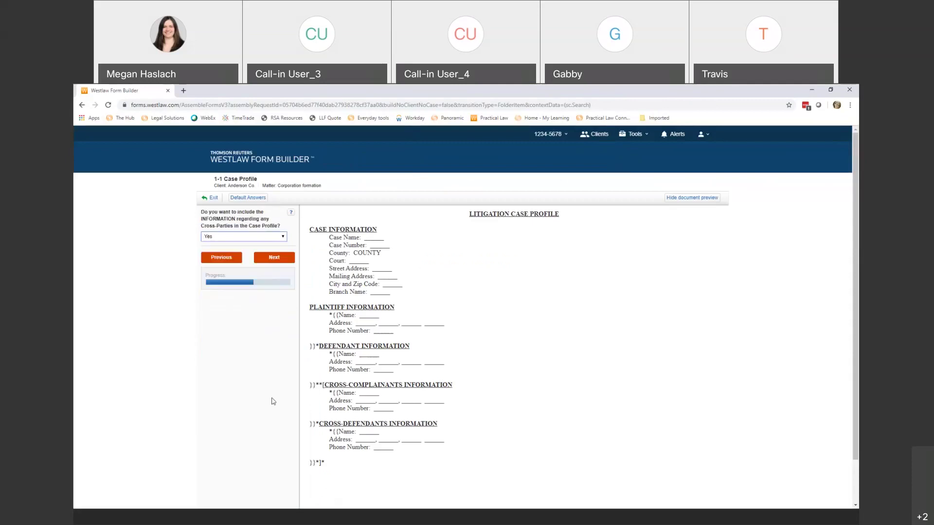
Exclude the cross-parties' information from the Case Profile and proceed to the form's editable fields.
{"action": "left_click", "coordinate": [260, 237]}
{"action": "left_click", "coordinate": [272, 264]}
{"action": "left_click", "coordinate": [275, 260]}
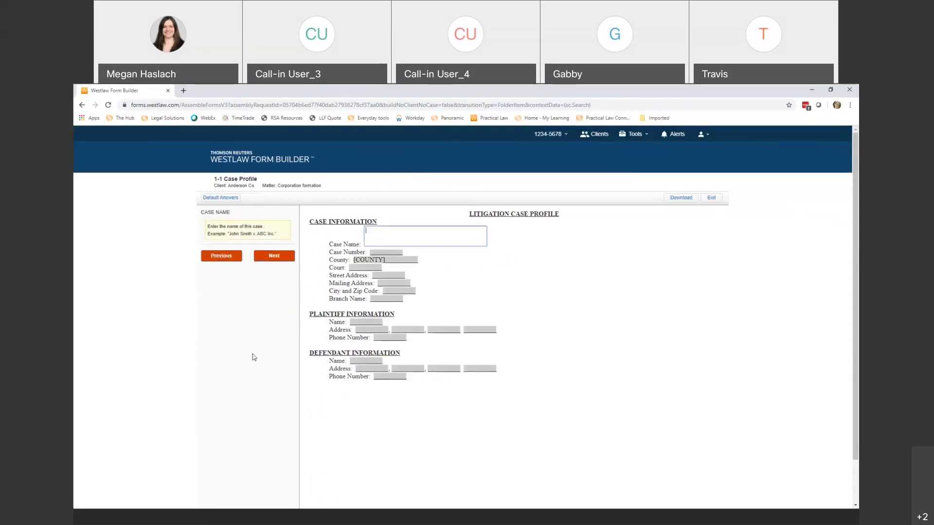
Enter case name "Anderson Co. v. XYZ Corp" and case number 123-456, keeping the prefilled court, address and branch details.
{"action": "type", "text": "Anderson"}
{"action": "type", "text": "Co. v. XYZ Corp"}
{"action": "key", "text": "Tab"}
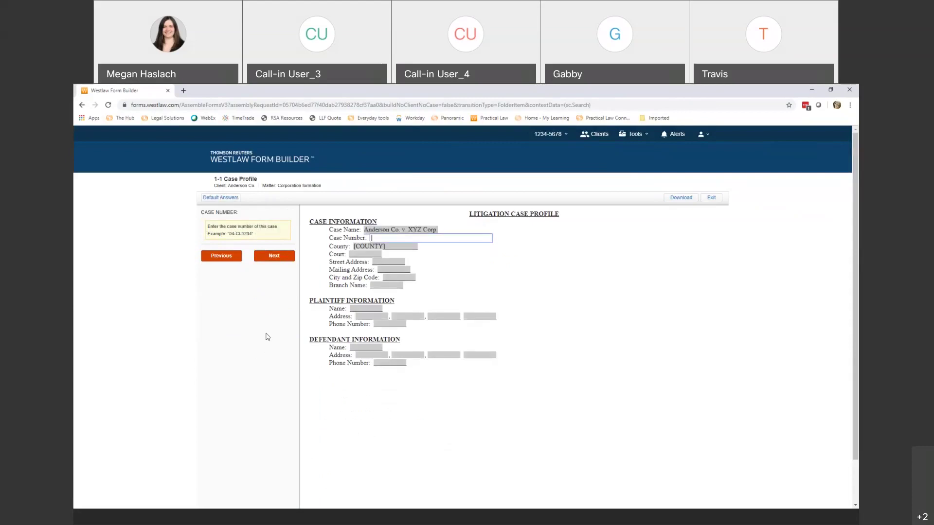
{"action": "type", "text": "123-456"}
{"action": "key", "text": "Tab"}
{"action": "key", "text": "Tab"}
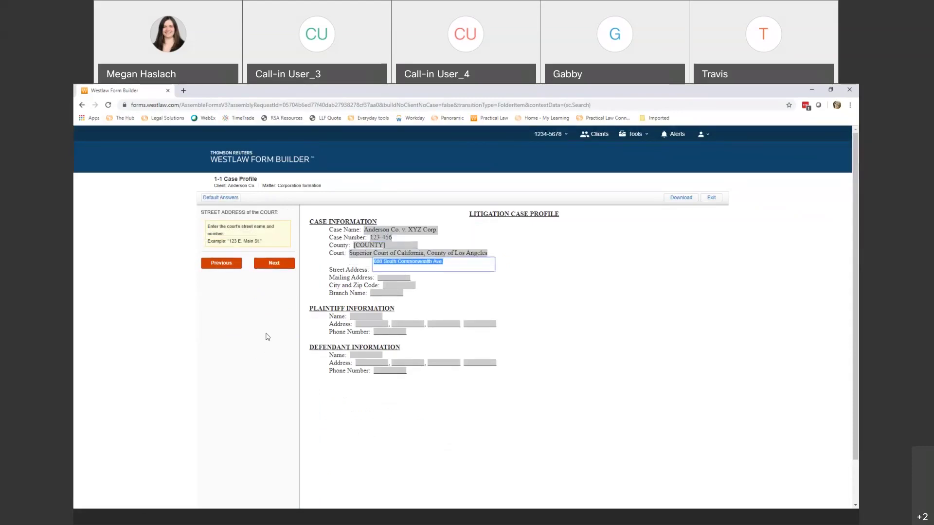
{"action": "key", "text": "Tab"}
{"action": "key", "text": "Tab"}
{"action": "key", "text": "Tab"}
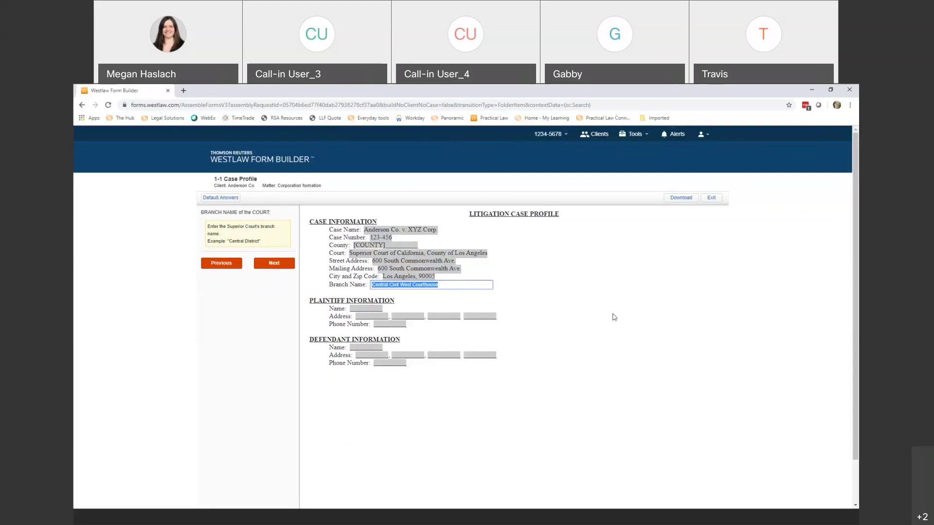
{"action": "key", "text": "Tab"}
Fill in plaintiff Anderson Co. with its street address, city, ZIP code and phone number, keeping California as the state.
{"action": "type", "text": "And"}
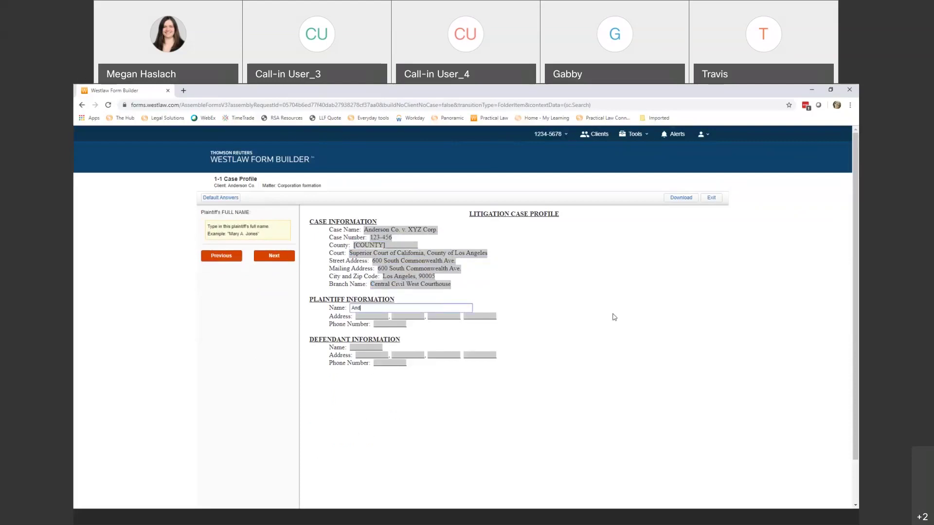
{"action": "type", "text": "erson Co."}
{"action": "key", "text": "Tab"}
{"action": "type", "text": "123 ABC Lane"}
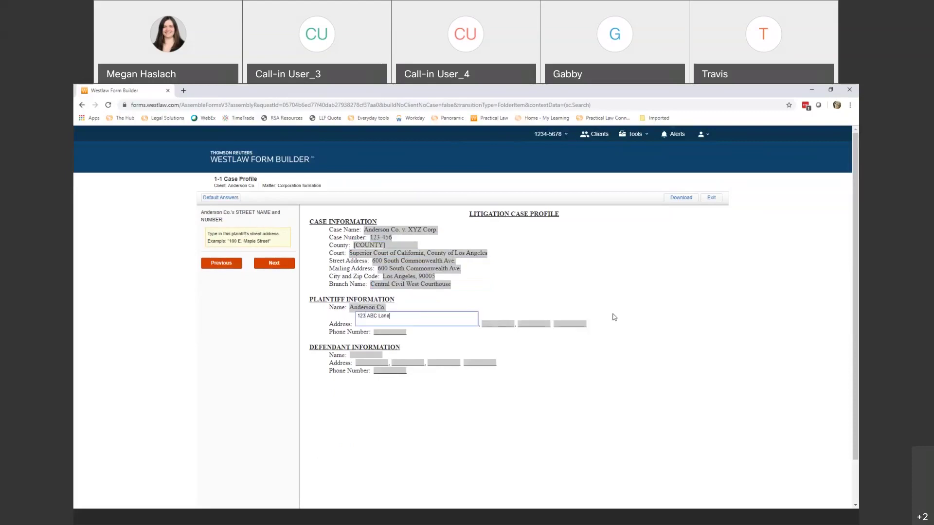
{"action": "key", "text": "Tab"}
{"action": "type", "text": "L"}
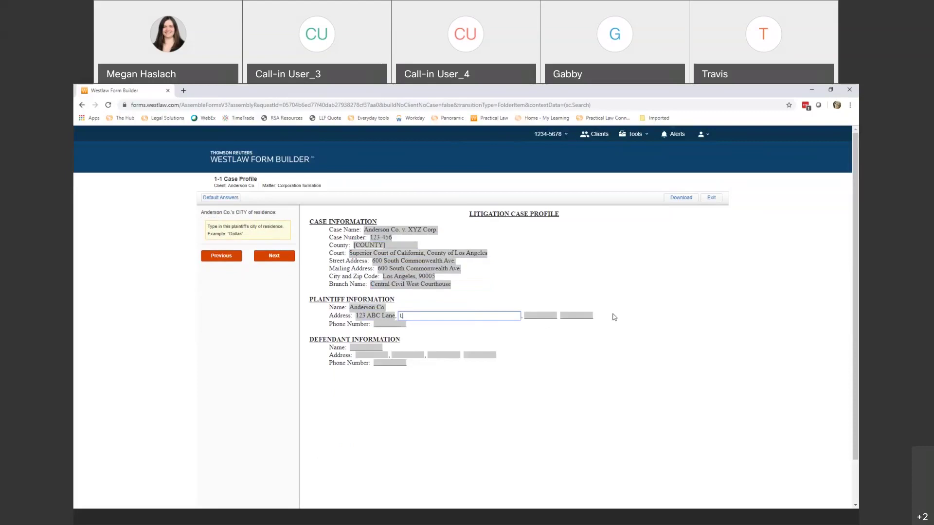
{"action": "type", "text": "os ANgeles"}
{"action": "key", "text": "Tab"}
{"action": "key", "text": "Tab"}
{"action": "type", "text": "98765"}
{"action": "key", "text": "Tab"}
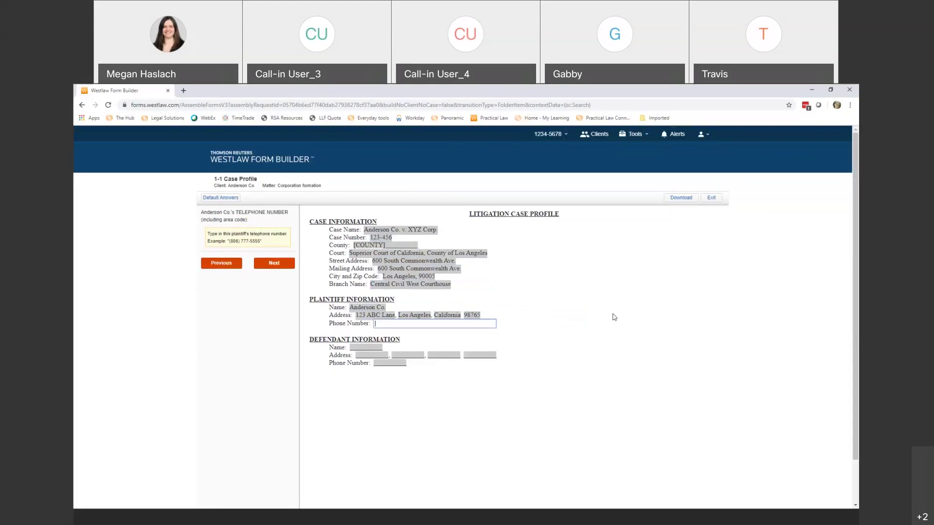
{"action": "type", "text": "123-456-7897"}
{"action": "key", "text": "Tab"}
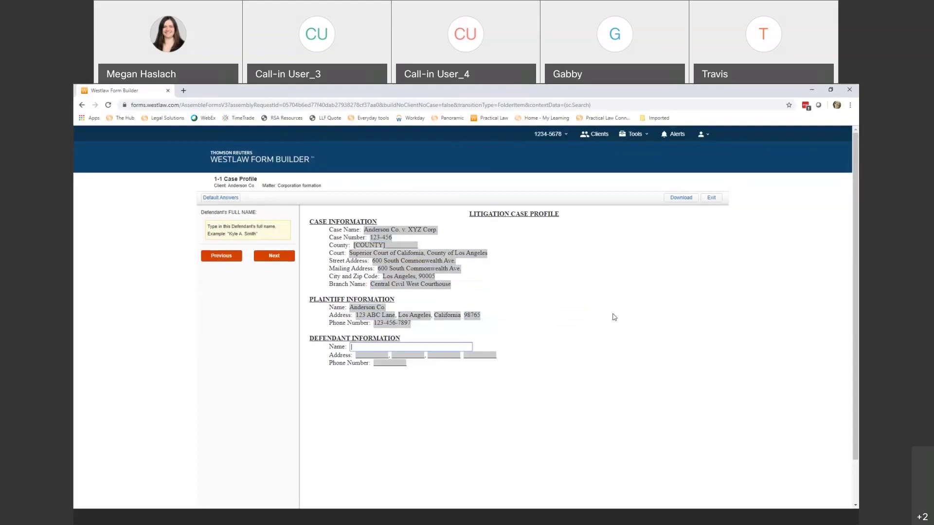
Fill in defendant XYZ Co. with its street address, city, ZIP code and phone number, keeping California as the state.
{"action": "type", "text": "XYZ Co."}
{"action": "key", "text": "Tab"}
{"action": "type", "text": "789 XCY"}
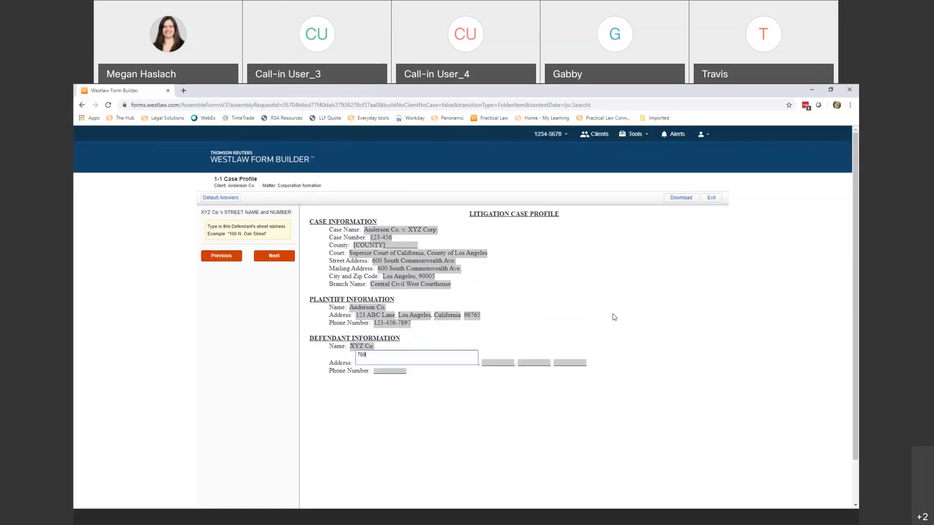
{"action": "key", "text": "BackSpace"}
{"action": "key", "text": "BackSpace"}
{"action": "type", "text": "YZ lane"}
{"action": "key", "text": "Tab"}
{"action": "type", "text": "Los Angeles"}
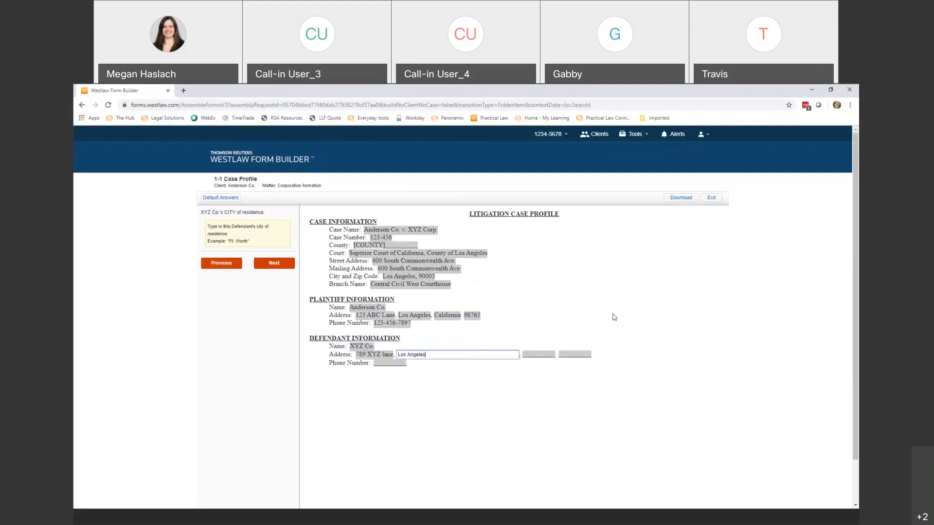
{"action": "key", "text": "Tab"}
{"action": "type", "text": "98765"}
{"action": "key", "text": "Tab"}
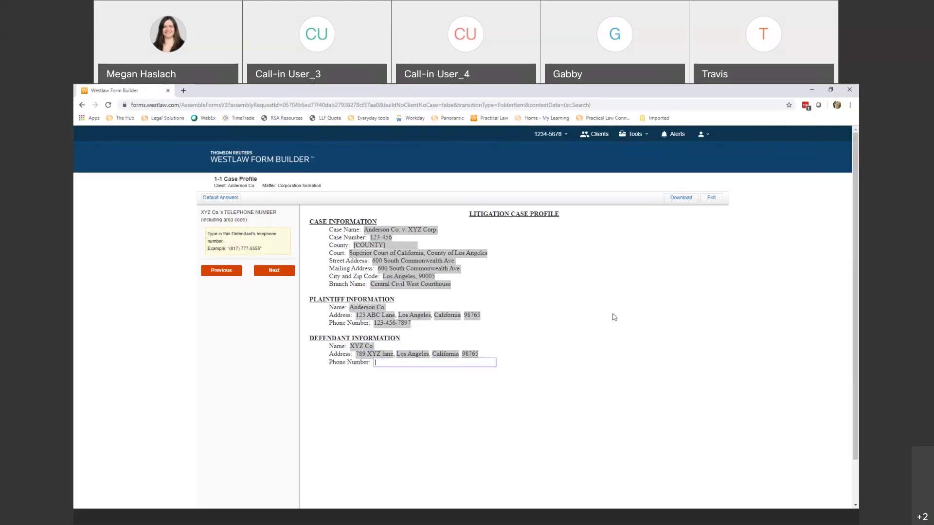
{"action": "type", "text": "123-45-7892"}
{"action": "key", "text": "Return"}
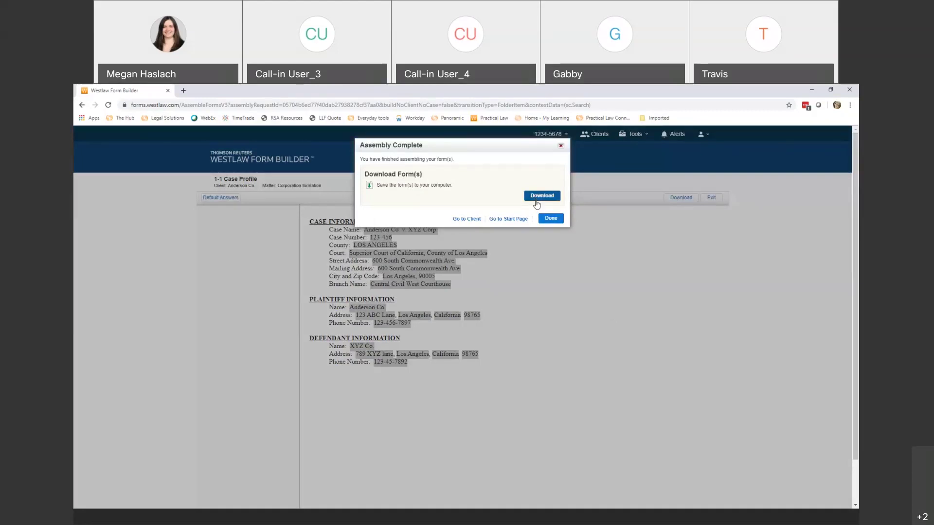
Finish the Case Profile assembly without downloading it and return to the California Judicial Council Forms list.
{"action": "left_click", "coordinate": [551, 218]}
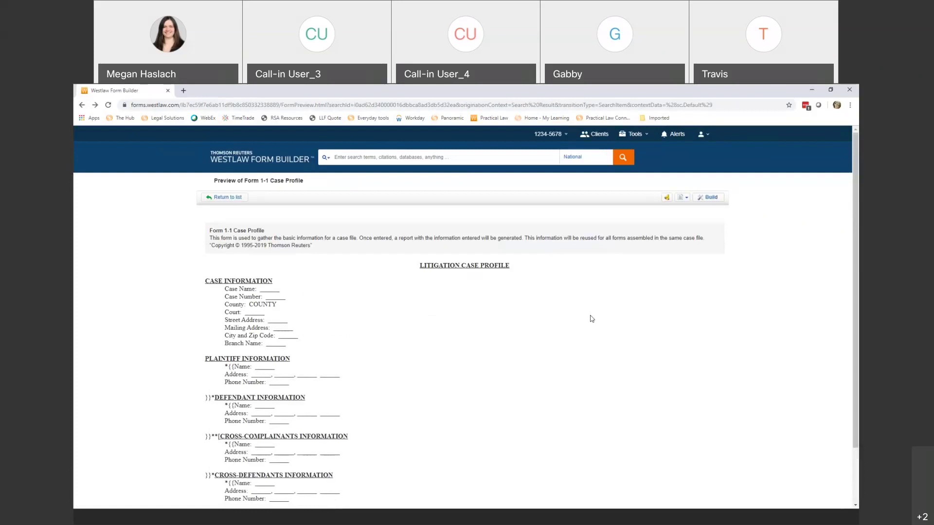
{"action": "left_click", "coordinate": [224, 197]}
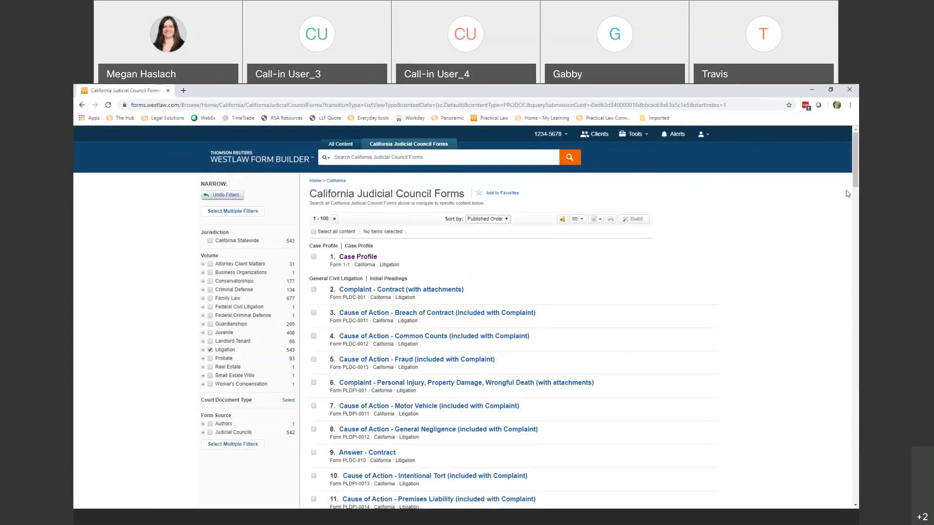
{"action": "mouse_move", "coordinate": [855, 185]}
{"action": "left_mouse_down"}
{"action": "mouse_move", "coordinate": [855, 242]}
{"action": "mouse_move", "coordinate": [848, 176]}
{"action": "left_mouse_up"}
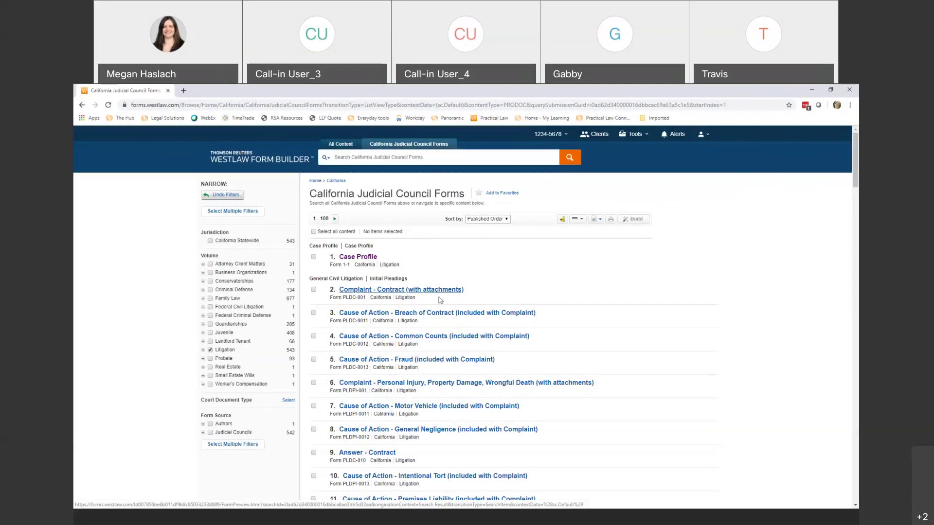
Select the forms Complaint - Contract, Breach of Contract, Complaint - Personal Injury, Property Damage, Wrongful Death, and Intentional Tort.
{"action": "left_click", "coordinate": [313, 291]}
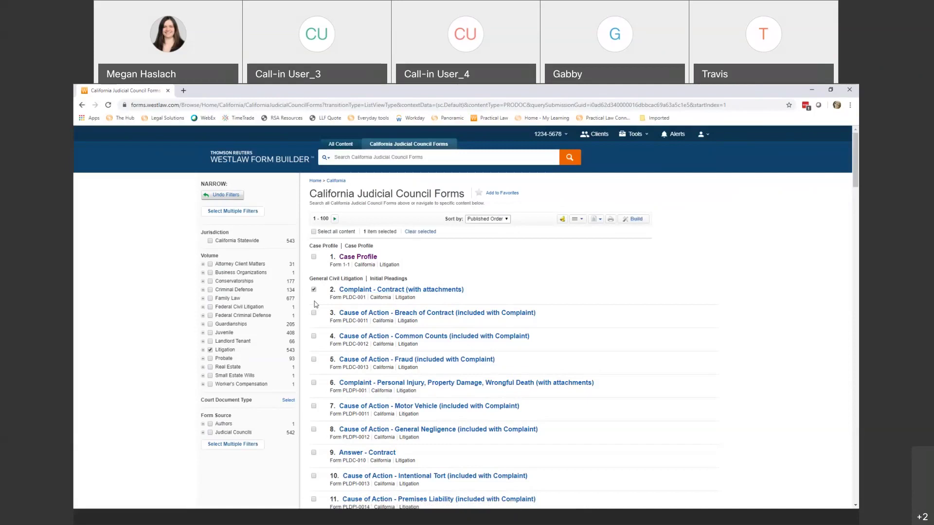
{"action": "left_click", "coordinate": [314, 313]}
{"action": "left_click", "coordinate": [313, 477]}
{"action": "left_click", "coordinate": [313, 383]}
Save the selected forms to a new form set named "Formation" under My Form Sets.
{"action": "left_click", "coordinate": [599, 220]}
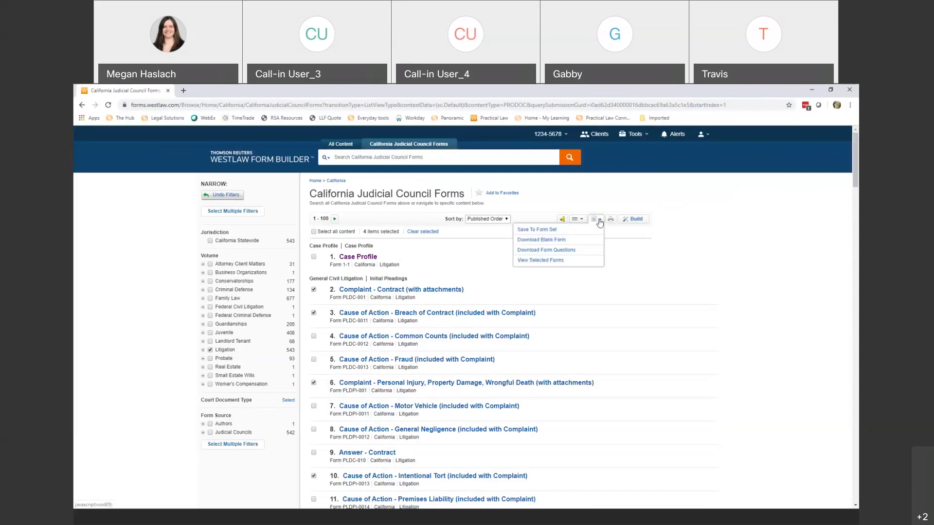
{"action": "left_click", "coordinate": [537, 231]}
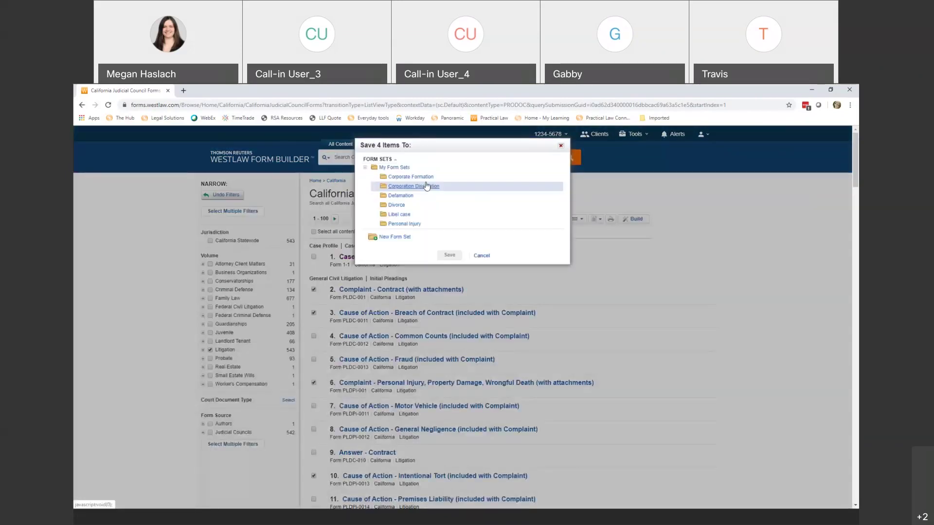
{"action": "left_click", "coordinate": [401, 238]}
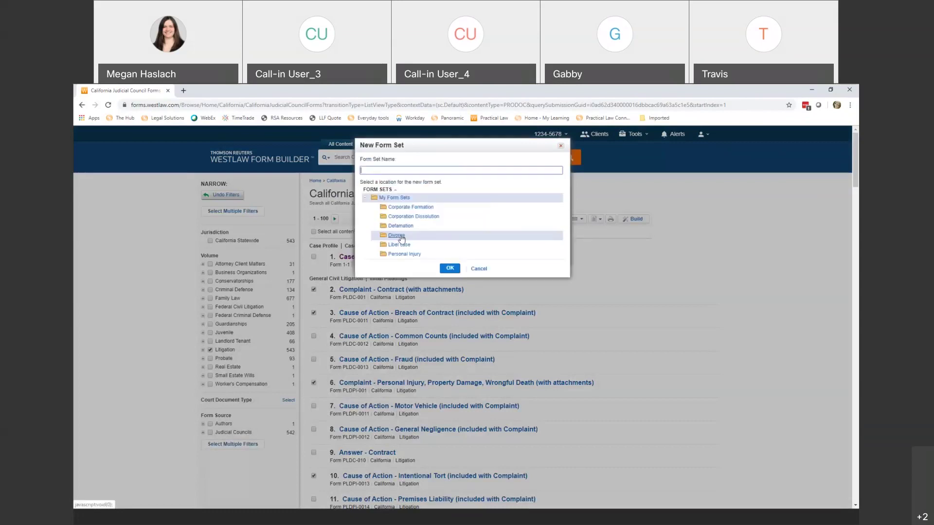
{"action": "type", "text": "Formation"}
{"action": "left_click", "coordinate": [450, 268]}
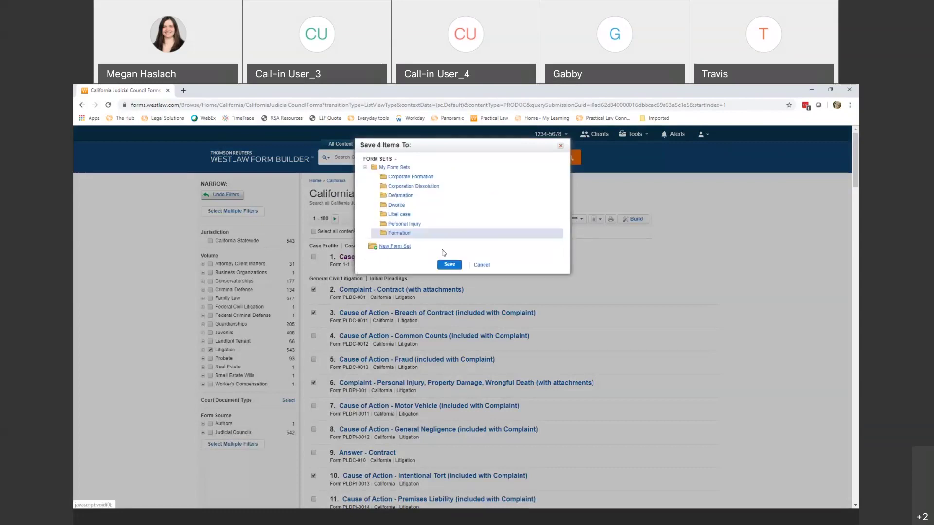
{"action": "left_click", "coordinate": [450, 265]}
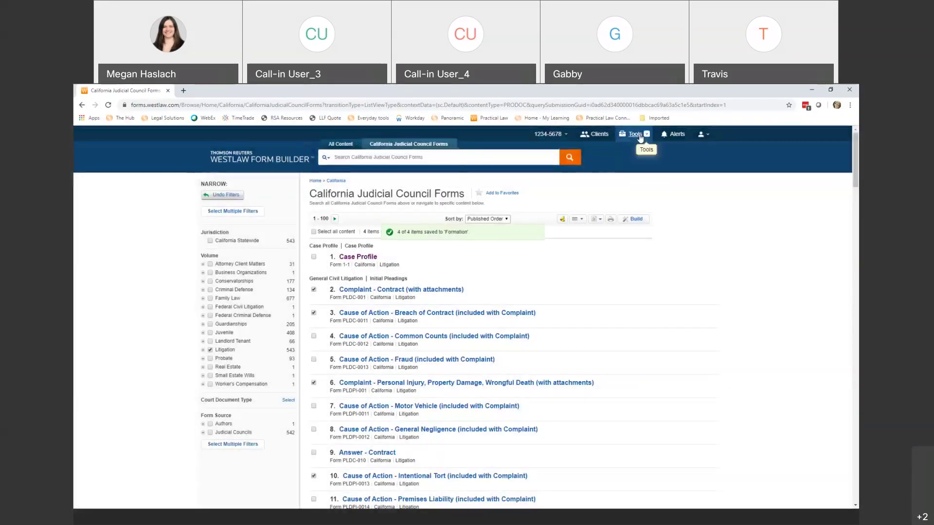
Open the Formation form set and select all of its forms.
{"action": "left_click", "coordinate": [640, 139]}
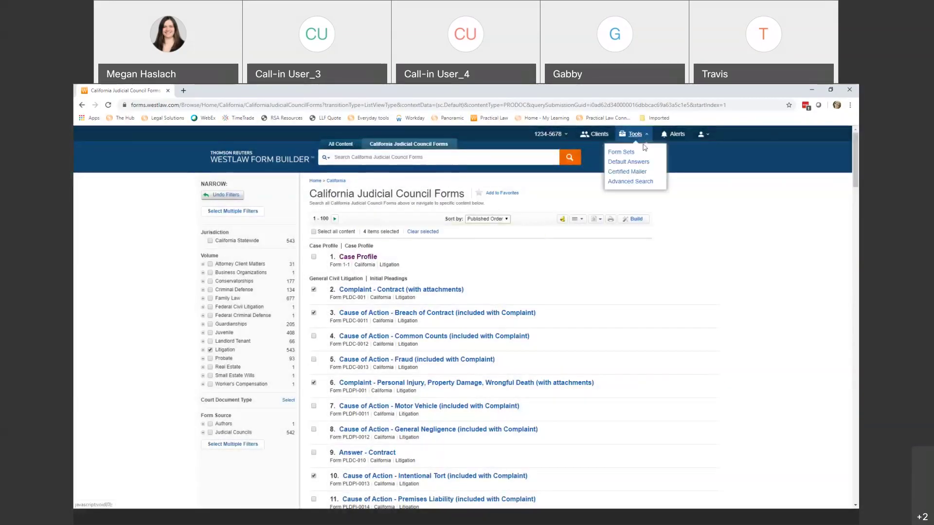
{"action": "left_click", "coordinate": [629, 153]}
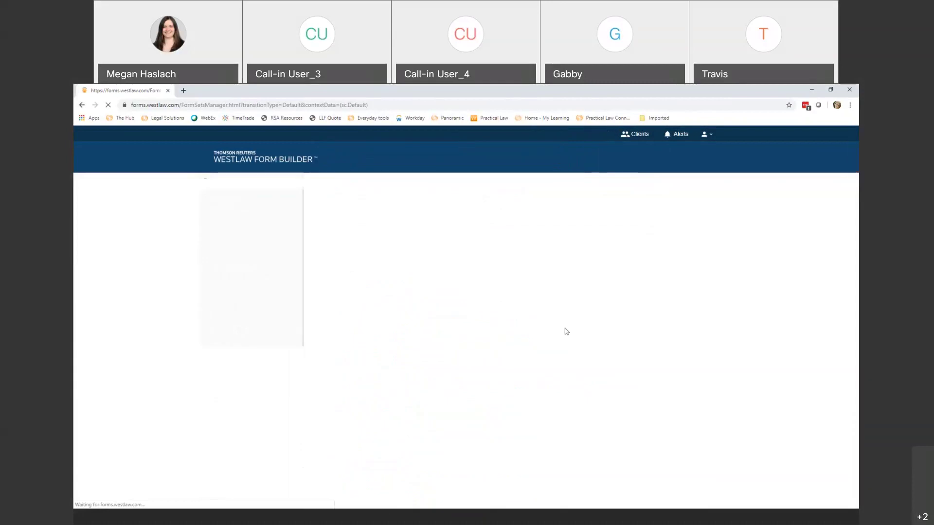
{"action": "left_click", "coordinate": [362, 312]}
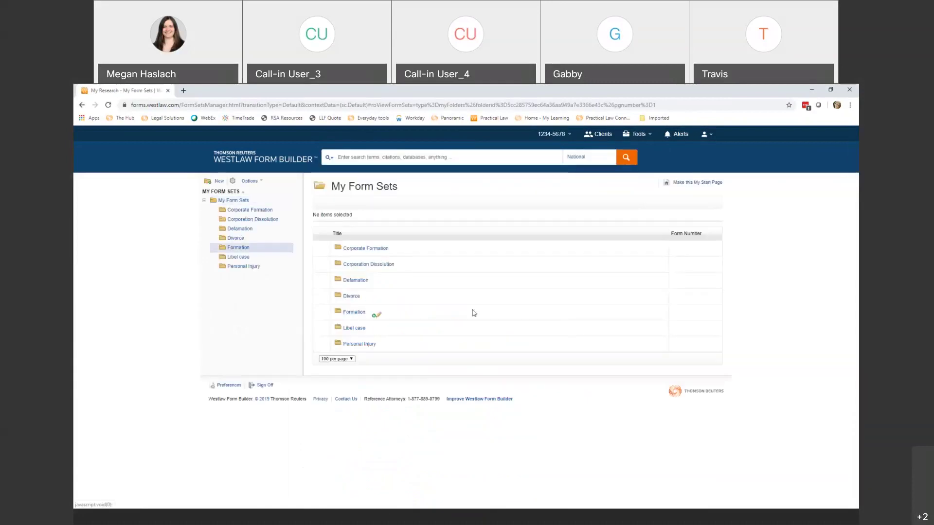
{"action": "left_click", "coordinate": [321, 233]}
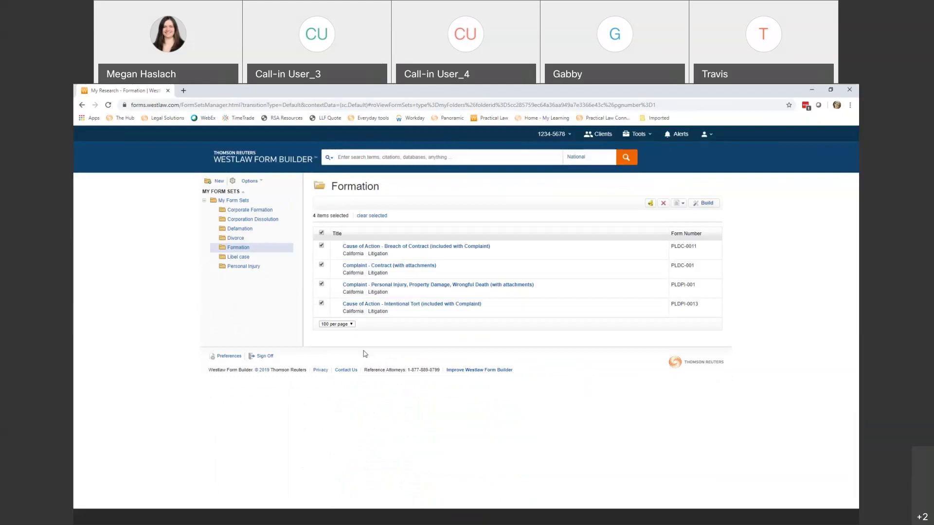
Build the selected forms for my client Anderson Co. and the matter Corporation formation, using the Primary Set of default answers.
{"action": "left_click", "coordinate": [707, 204]}
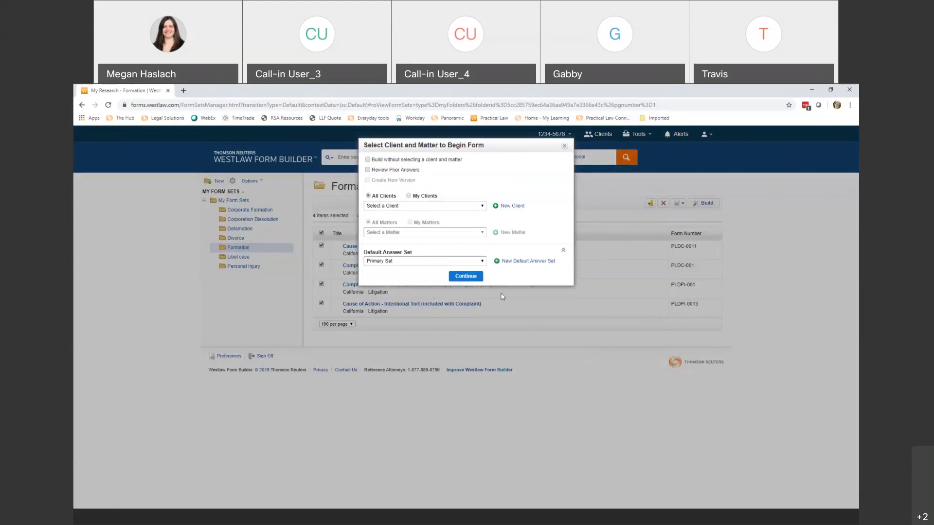
{"action": "left_click", "coordinate": [421, 206]}
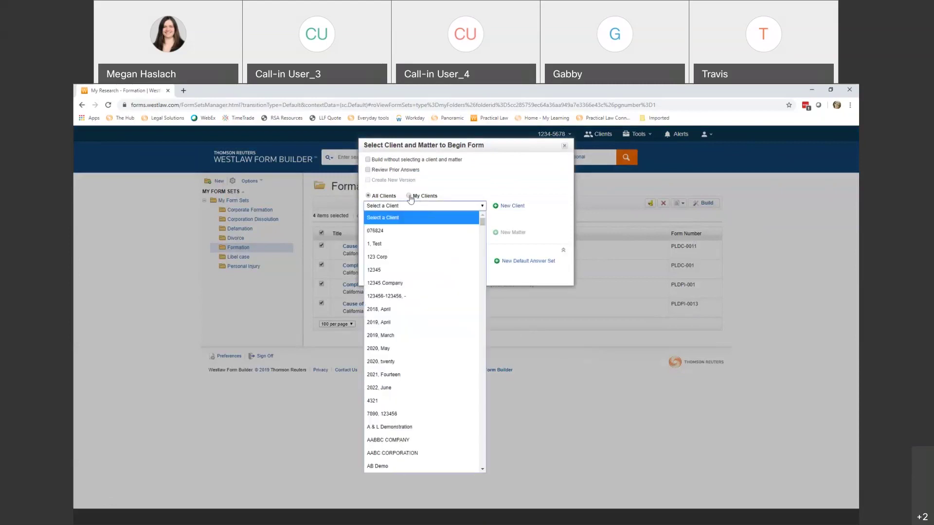
{"action": "left_click", "coordinate": [410, 196]}
{"action": "left_click", "coordinate": [422, 209]}
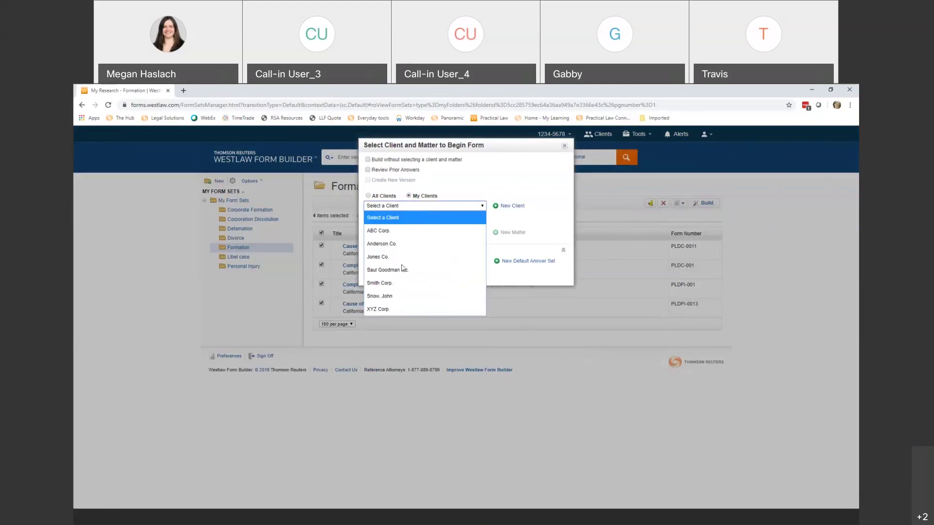
{"action": "left_click", "coordinate": [408, 243]}
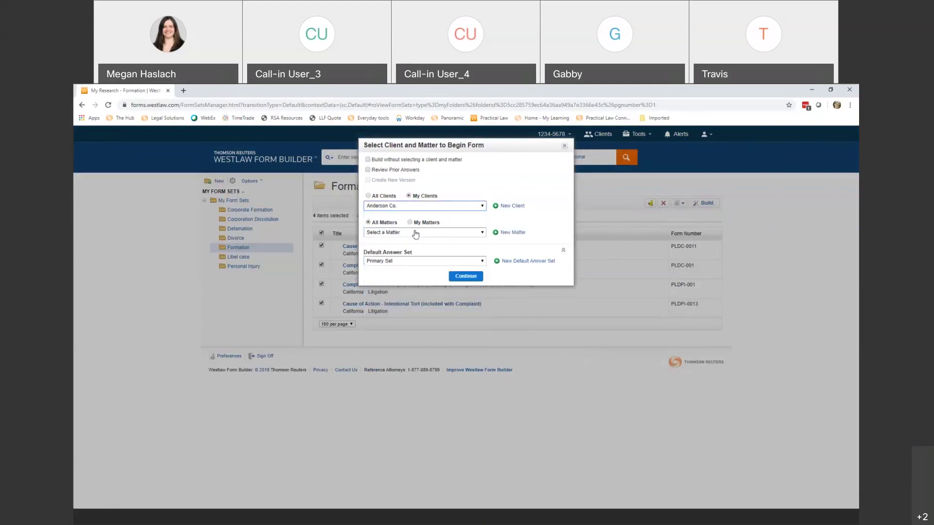
{"action": "left_click", "coordinate": [415, 234]}
{"action": "left_click", "coordinate": [411, 260]}
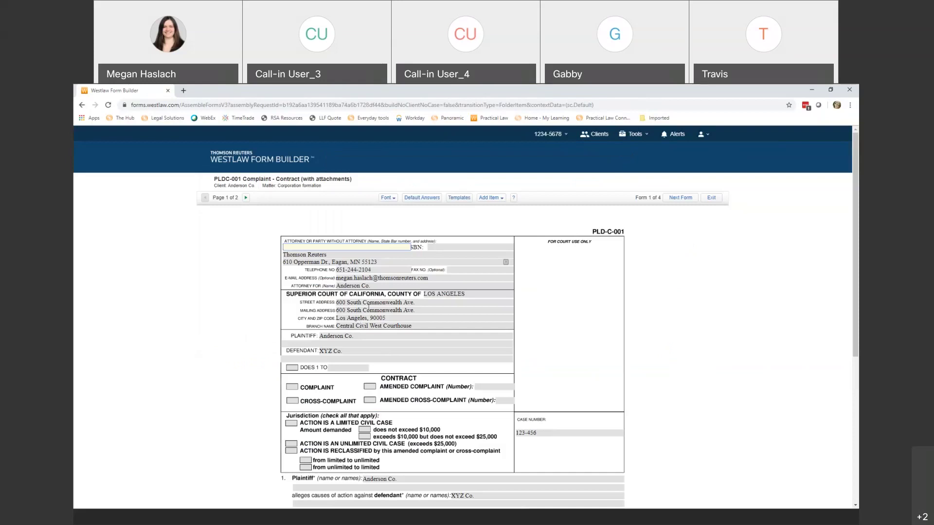
Mark Complaint, limited civil case and "from unlimited to limited" on the contract complaint, plus items 5 and 7b on page 2.
{"action": "left_click", "coordinate": [291, 387]}
{"action": "left_click", "coordinate": [291, 423]}
{"action": "left_click", "coordinate": [306, 467]}
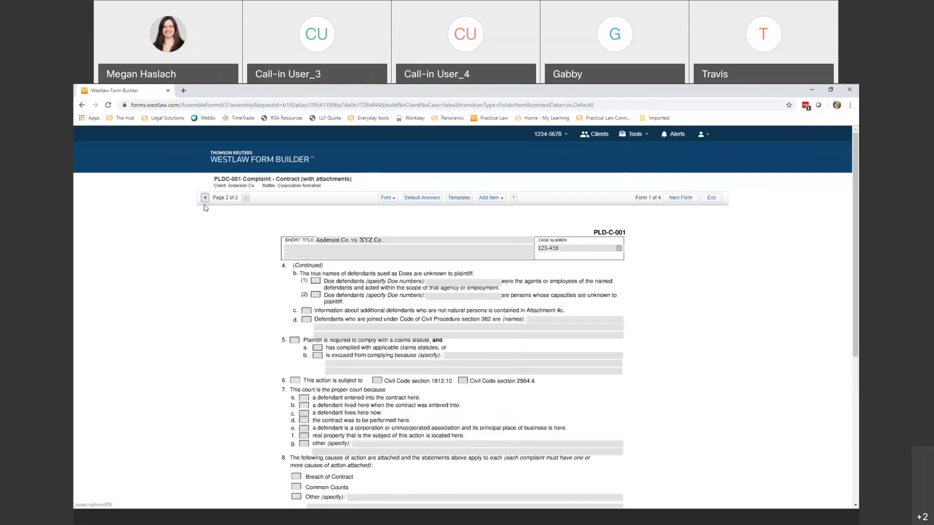
{"action": "left_click", "coordinate": [246, 198]}
{"action": "left_click", "coordinate": [305, 405]}
Add a blank text box reading "abc" to the empty area beside item 7 on page 2.
{"action": "left_click", "coordinate": [490, 197]}
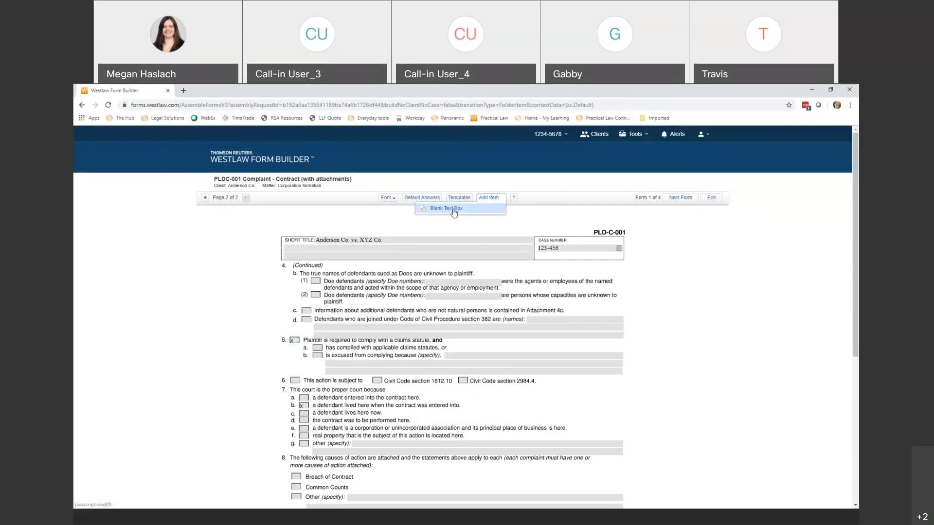
{"action": "left_click", "coordinate": [453, 209]}
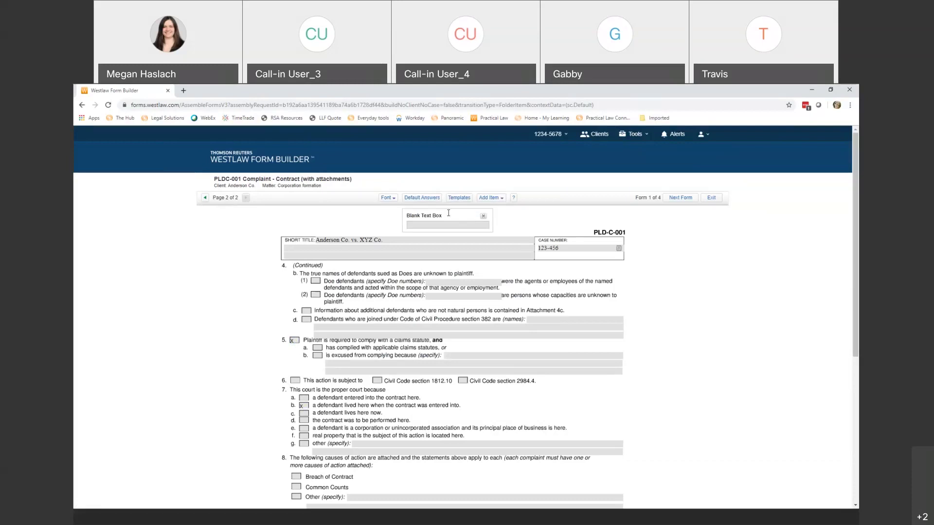
{"action": "left_click_drag", "start_coordinate": [450, 217], "coordinate": [564, 400]}
{"action": "left_click", "coordinate": [559, 408]}
{"action": "type", "text": "abc"}
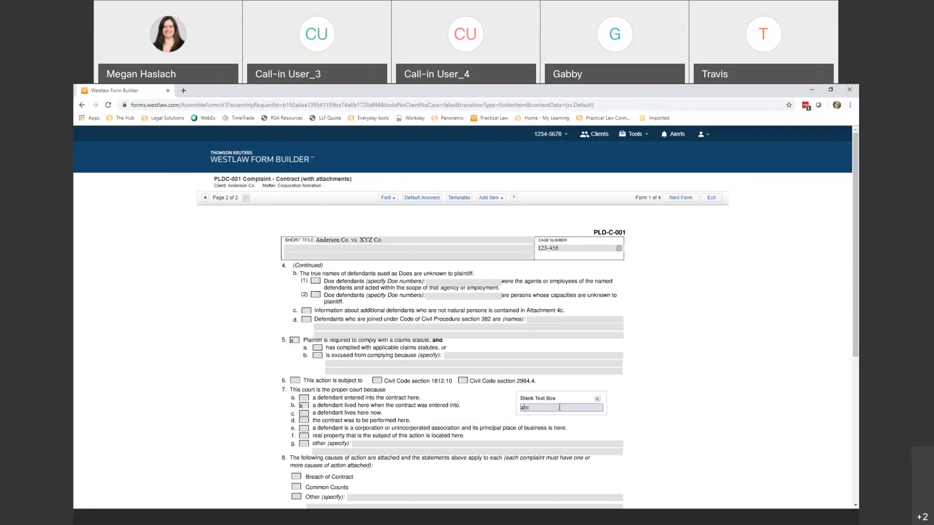
Finish the text box, show the font options, and advance through the remaining forms to Cause of Action - Intentional Tort.
{"action": "left_click", "coordinate": [622, 414]}
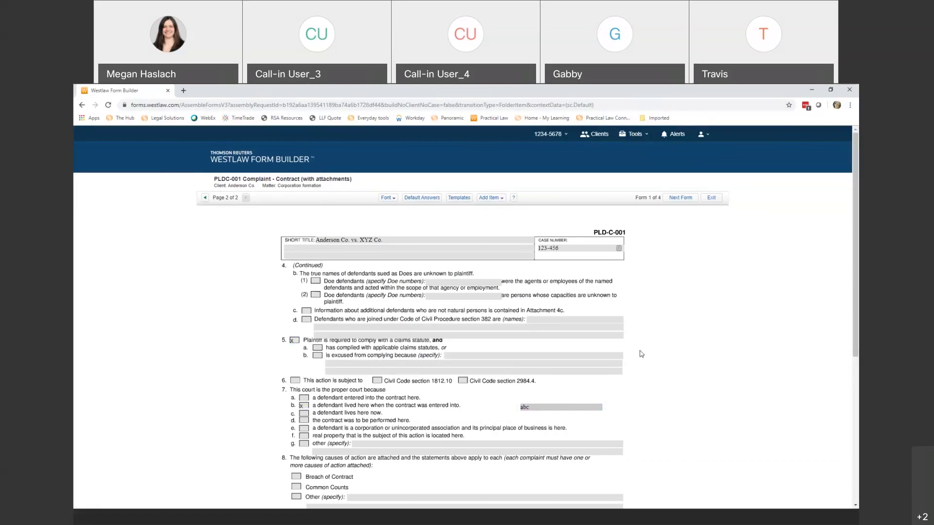
{"action": "left_click", "coordinate": [386, 199]}
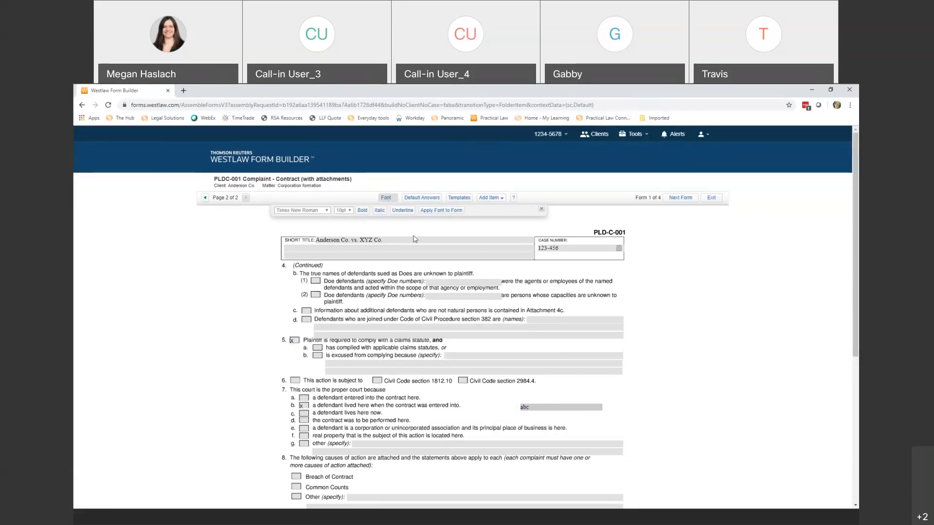
{"action": "left_click", "coordinate": [681, 198]}
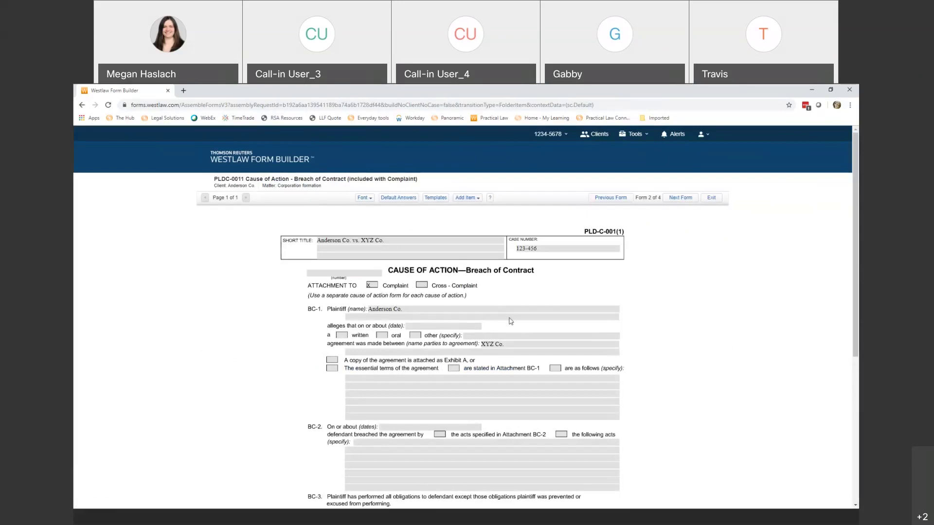
{"action": "left_click", "coordinate": [681, 197]}
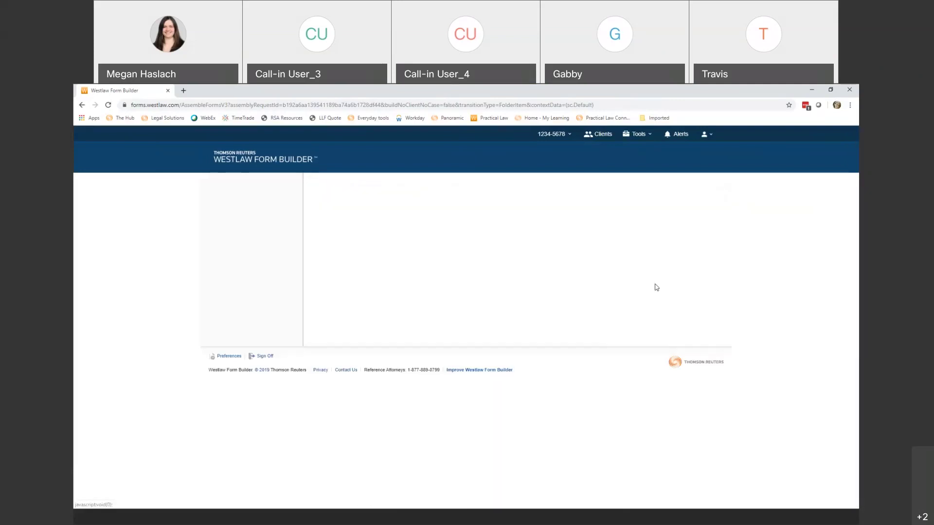
{"action": "left_click", "coordinate": [681, 197]}
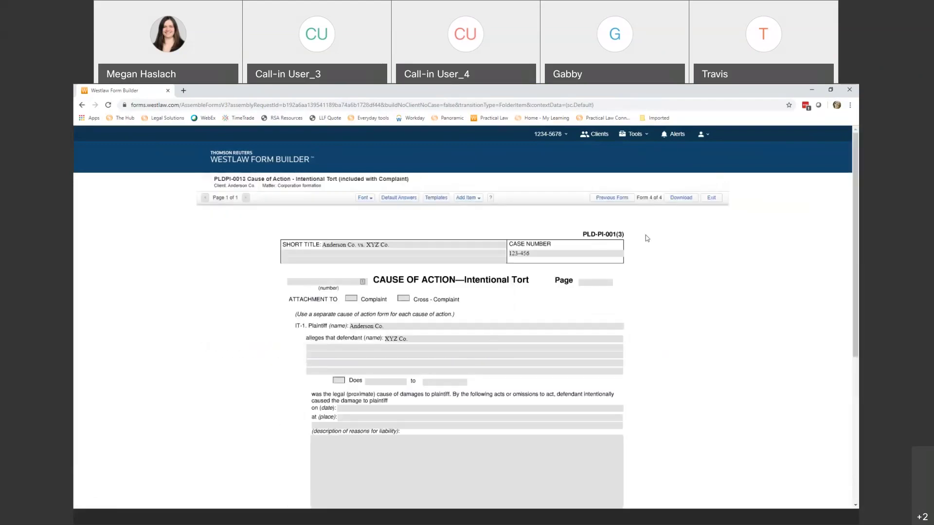
Set the download to merged files and reorder it with Cause of Action - Intentional Tort first and Complaint - Contract last.
{"action": "left_click", "coordinate": [680, 199]}
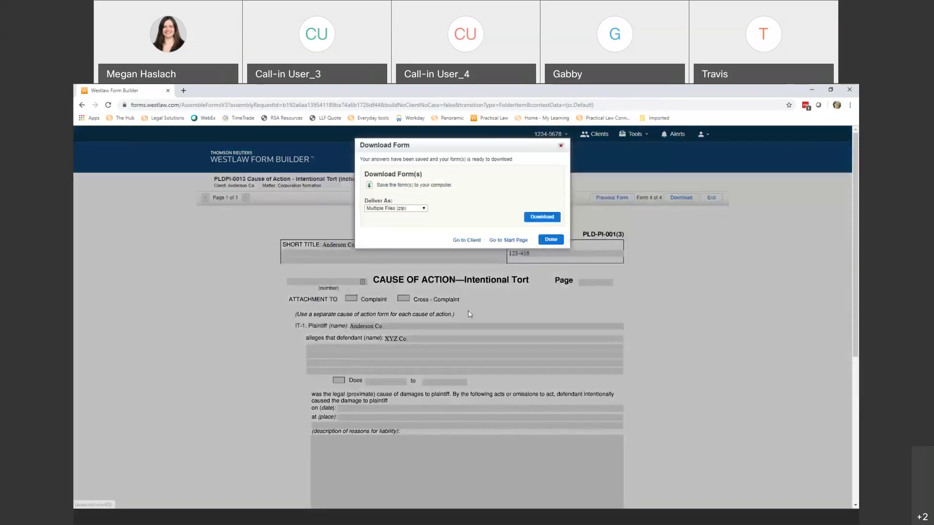
{"action": "left_click", "coordinate": [406, 209]}
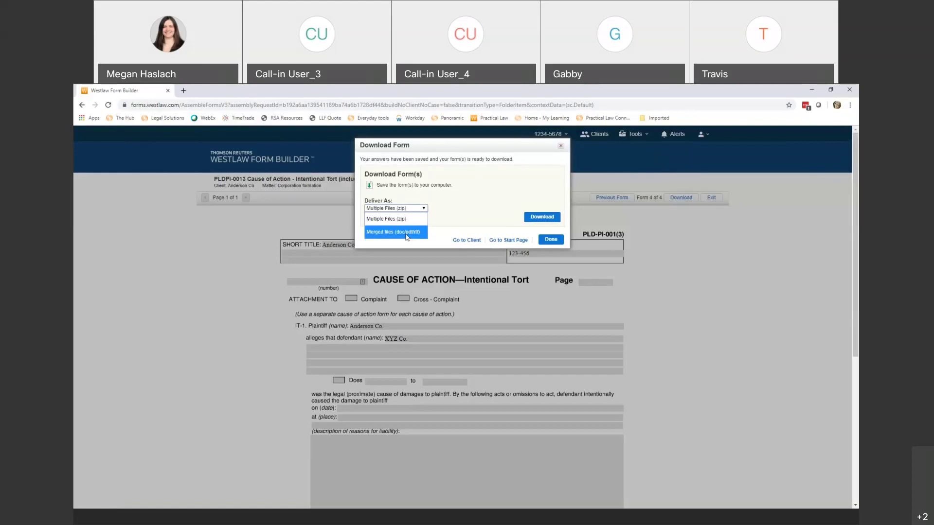
{"action": "left_click", "coordinate": [406, 233]}
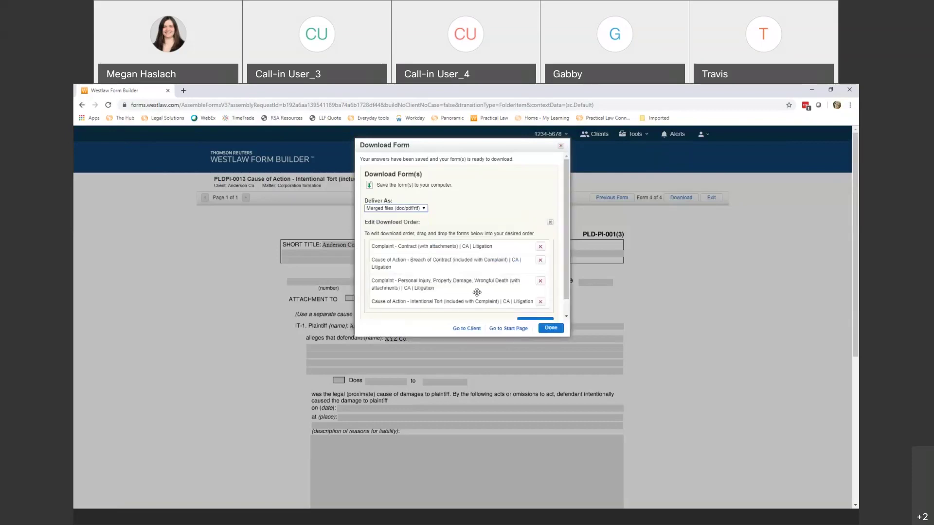
{"action": "mouse_move", "coordinate": [441, 302]}
{"action": "left_mouse_down"}
{"action": "mouse_move", "coordinate": [440, 246]}
{"action": "mouse_move", "coordinate": [441, 296]}
{"action": "left_mouse_up"}
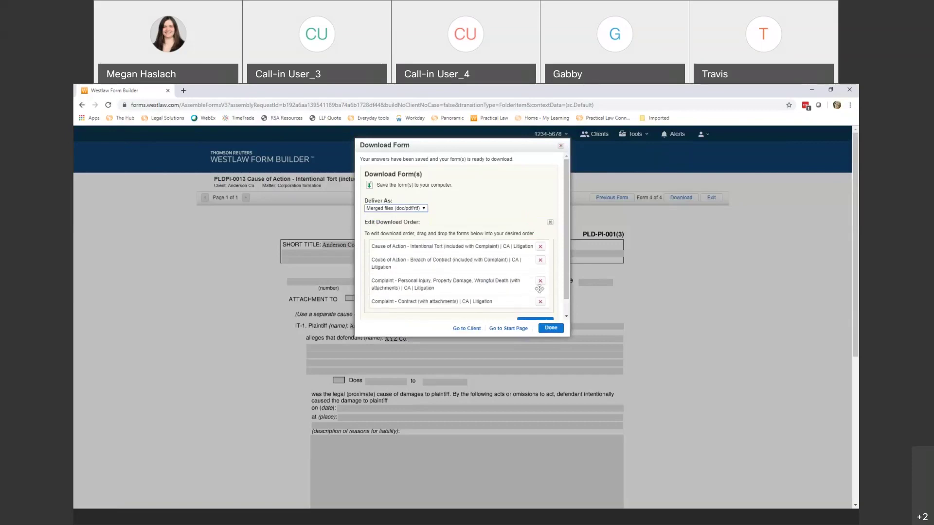
Remove the Complaint - Personal Injury, Property Damage, Wrongful Death from the download and download the merged document.
{"action": "left_click", "coordinate": [540, 282]}
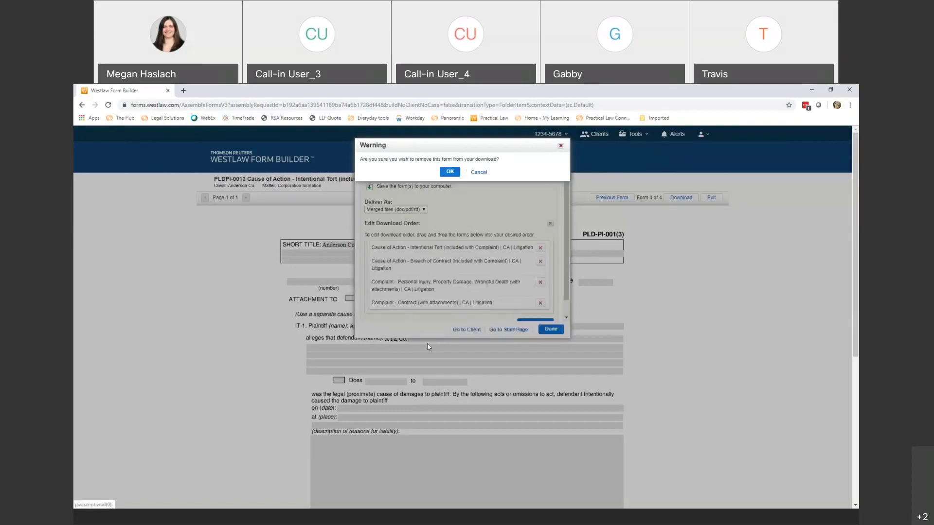
{"action": "left_click", "coordinate": [452, 170]}
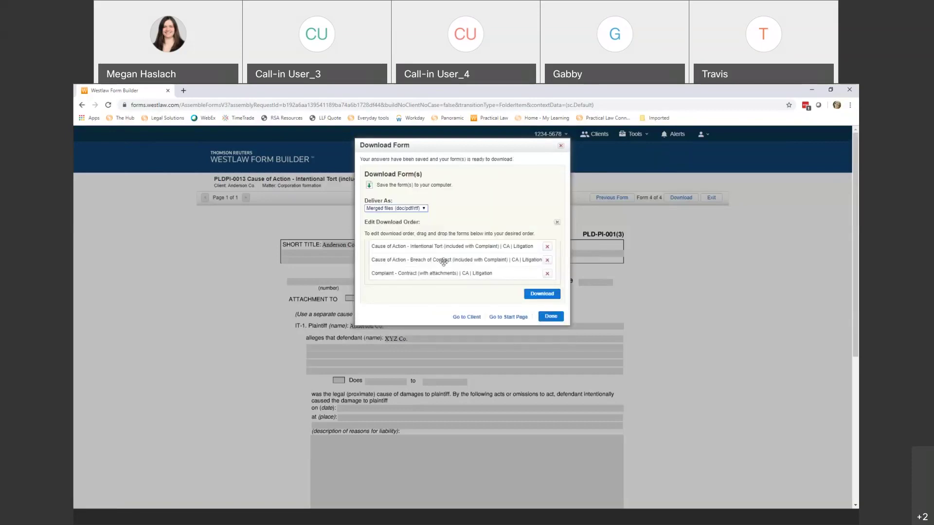
{"action": "left_click", "coordinate": [536, 294]}
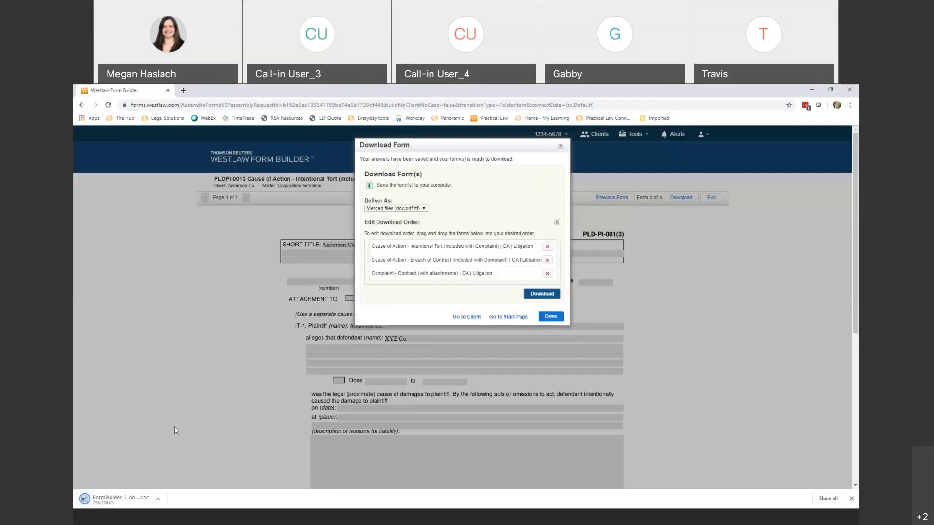
Open the downloaded merged document in Word, look through its forms, and switch back to Westlaw Form Builder.
{"action": "left_click", "coordinate": [128, 494]}
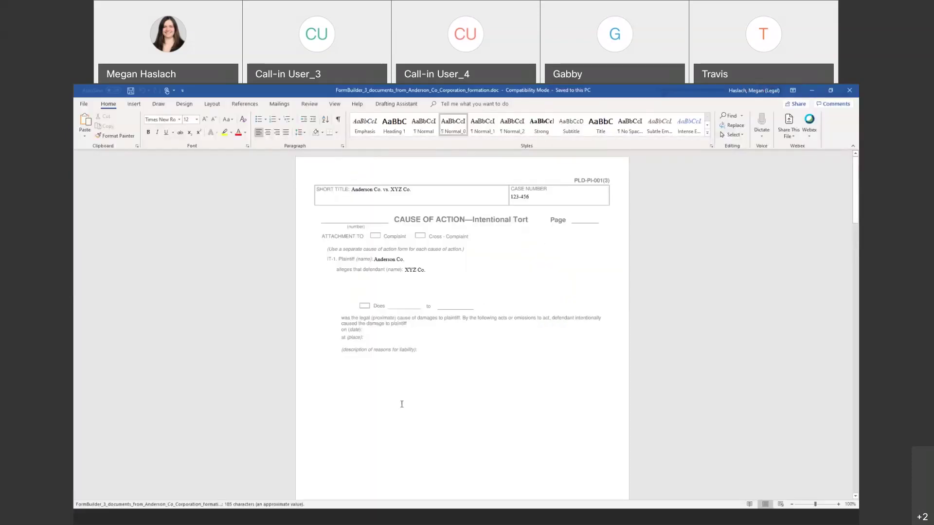
{"action": "scroll", "coordinate": [401, 404], "scroll_direction": "down", "scroll_amount": 10}
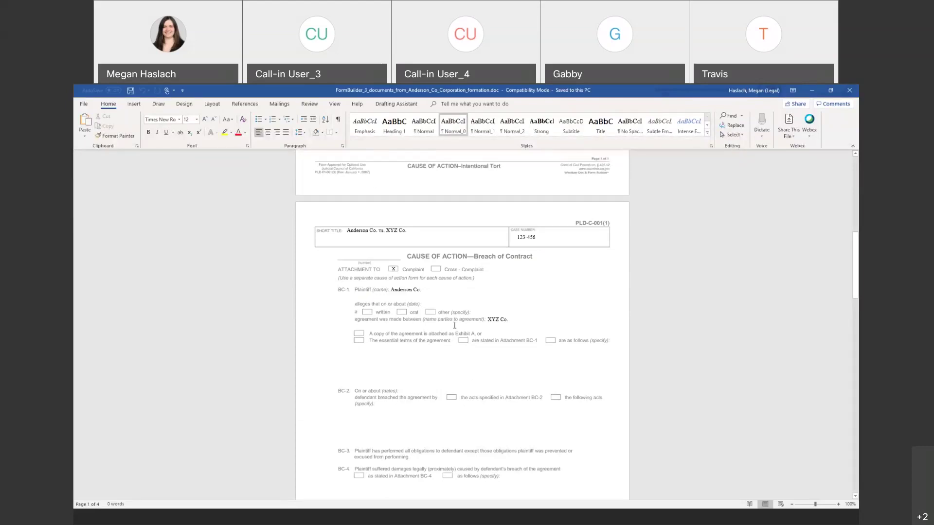
{"action": "left_click", "coordinate": [302, 517]}
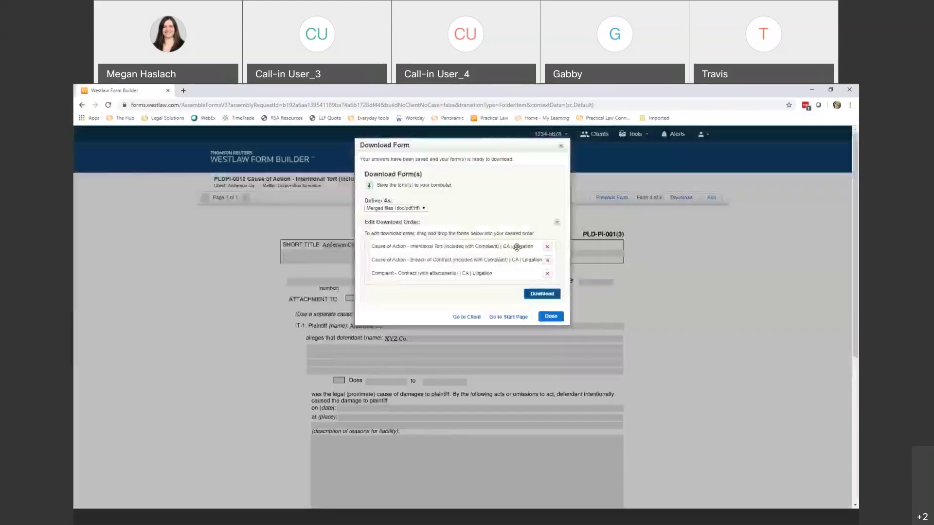
Finish the form download and open the Corporation formation matter of the client Anderson Co.
{"action": "left_click", "coordinate": [552, 318]}
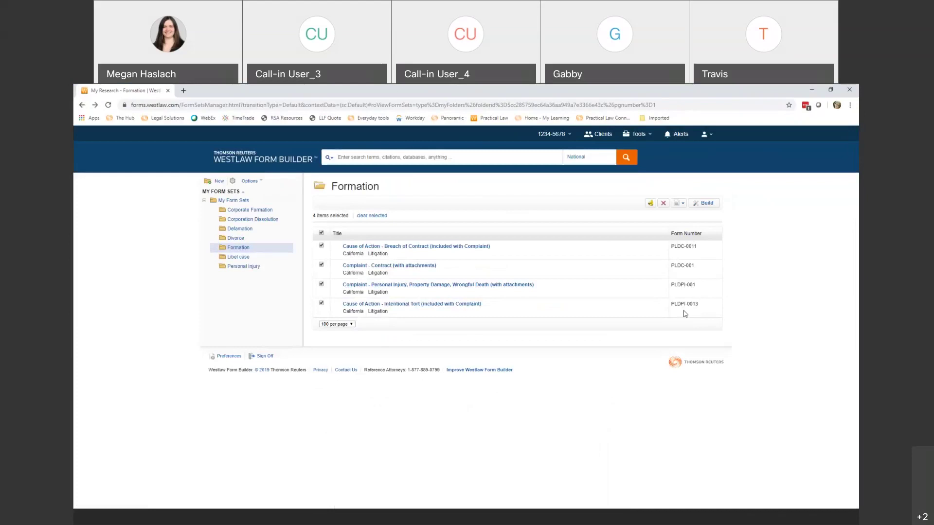
{"action": "left_click", "coordinate": [602, 137]}
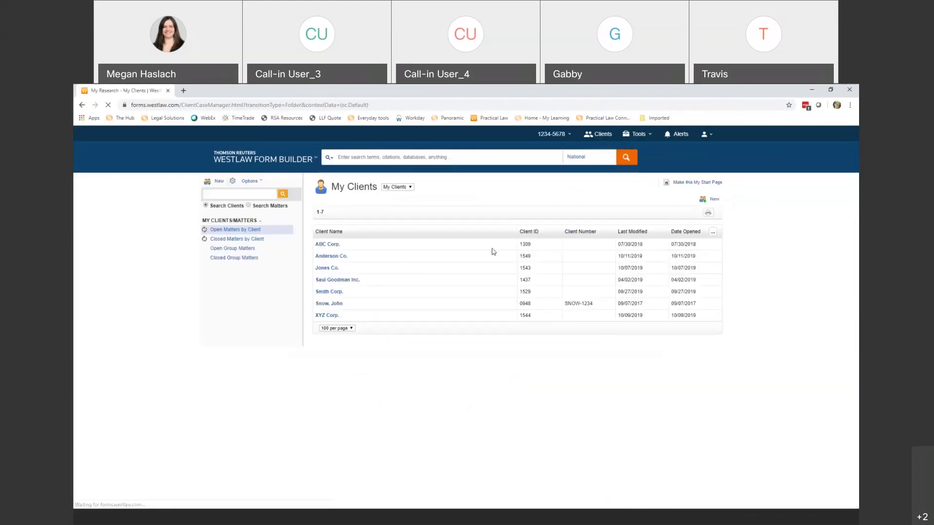
{"action": "left_click", "coordinate": [340, 256]}
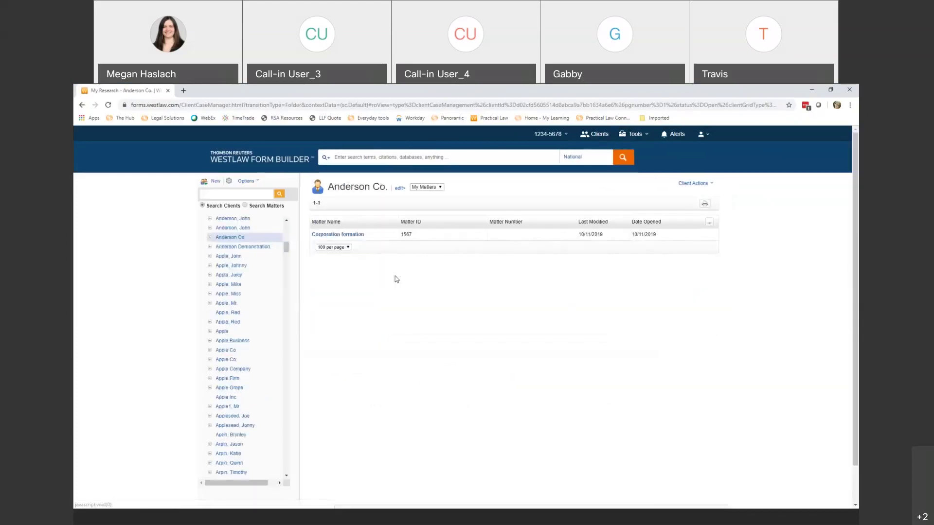
{"action": "left_click", "coordinate": [344, 235]}
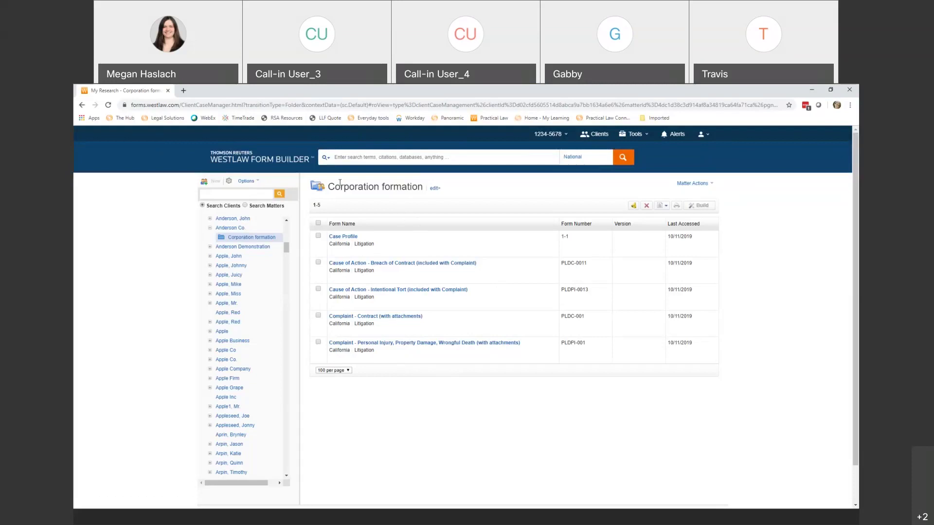
Set the NAMES of the DEFENDANTS answer to "XYZ Inc." in the Corporation formation matter answers and save it.
{"action": "left_click", "coordinate": [251, 186]}
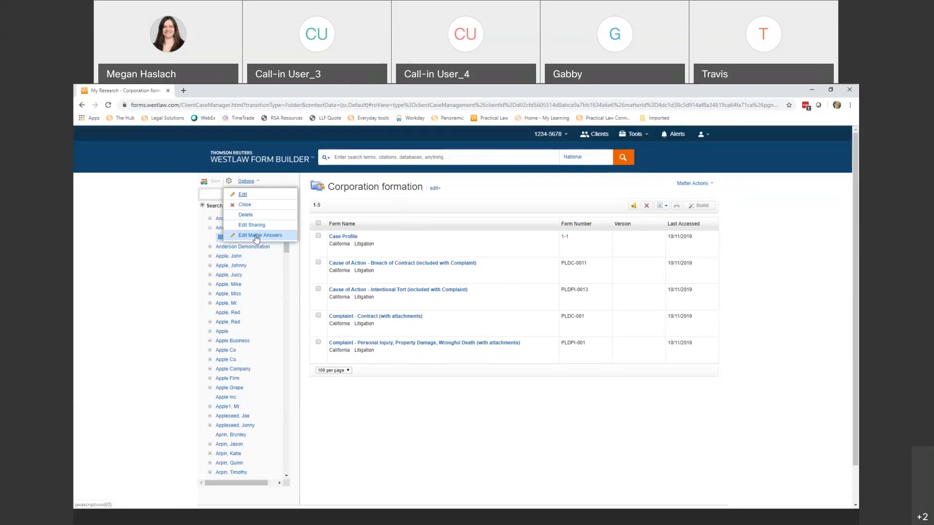
{"action": "left_click", "coordinate": [423, 285]}
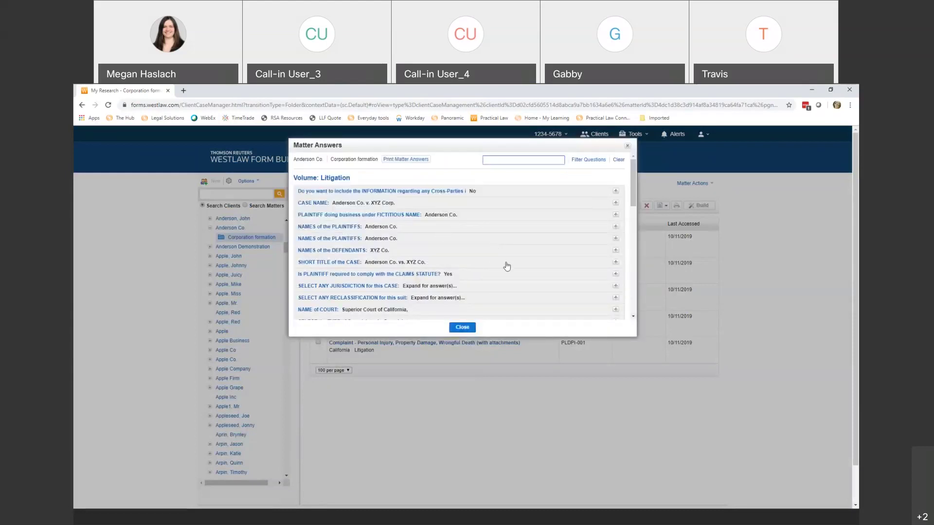
{"action": "left_click", "coordinate": [416, 251]}
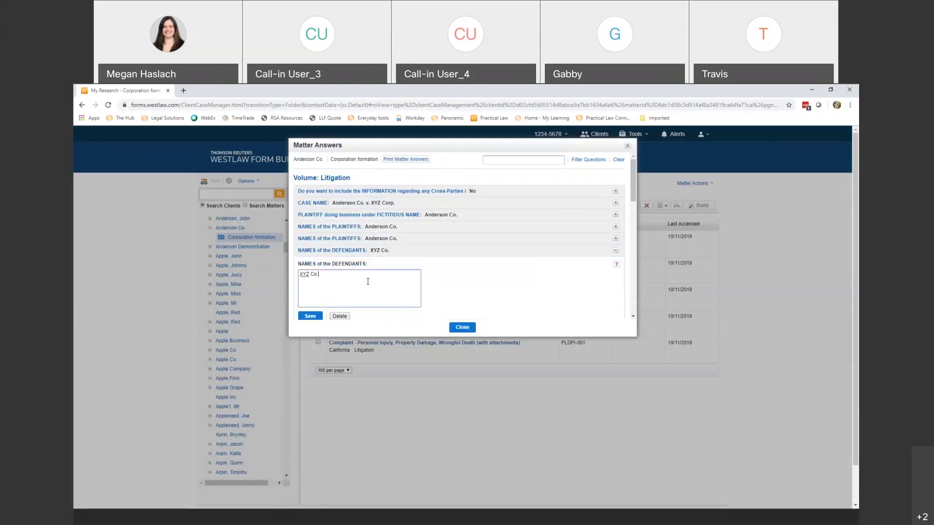
{"action": "type", "text": "inc."}
{"action": "left_click", "coordinate": [310, 316]}
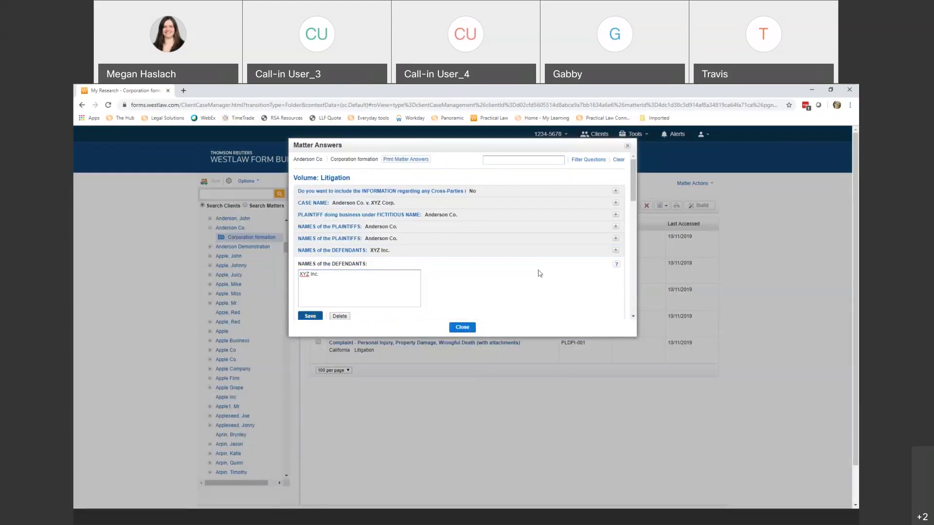
{"action": "left_click", "coordinate": [462, 326]}
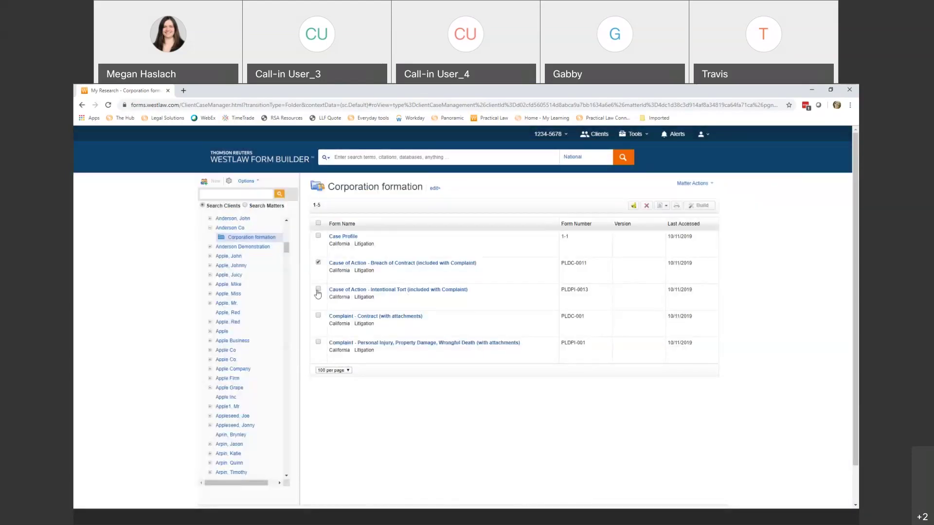
Select both cause of action forms and both complaints, open their build options, and dismiss them without building.
{"action": "left_click", "coordinate": [318, 318]}
{"action": "left_click", "coordinate": [318, 341]}
{"action": "left_click", "coordinate": [705, 208]}
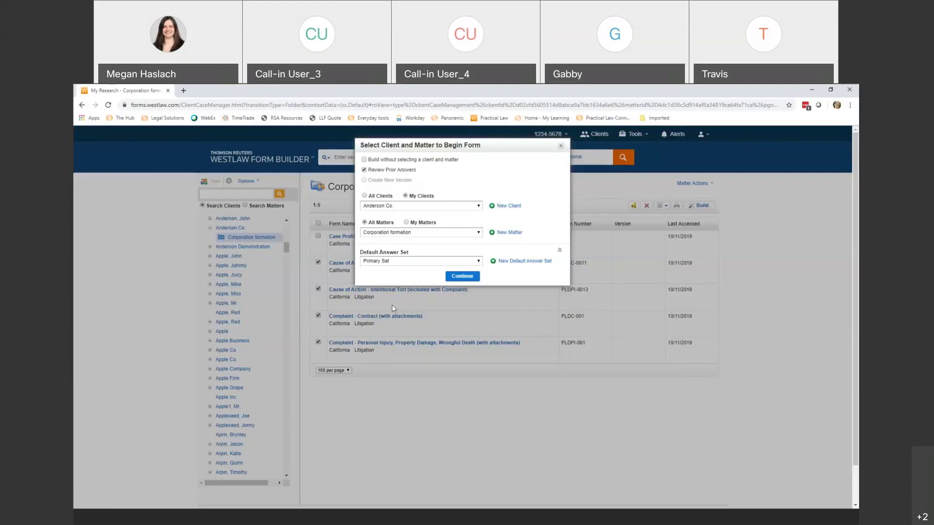
{"action": "left_click", "coordinate": [561, 145]}
Keep only the Complaint - Personal Injury, Property Damage, Wrongful Death selected and build it as a new version, reviewing prior answers.
{"action": "left_click", "coordinate": [318, 262]}
{"action": "left_click", "coordinate": [318, 289]}
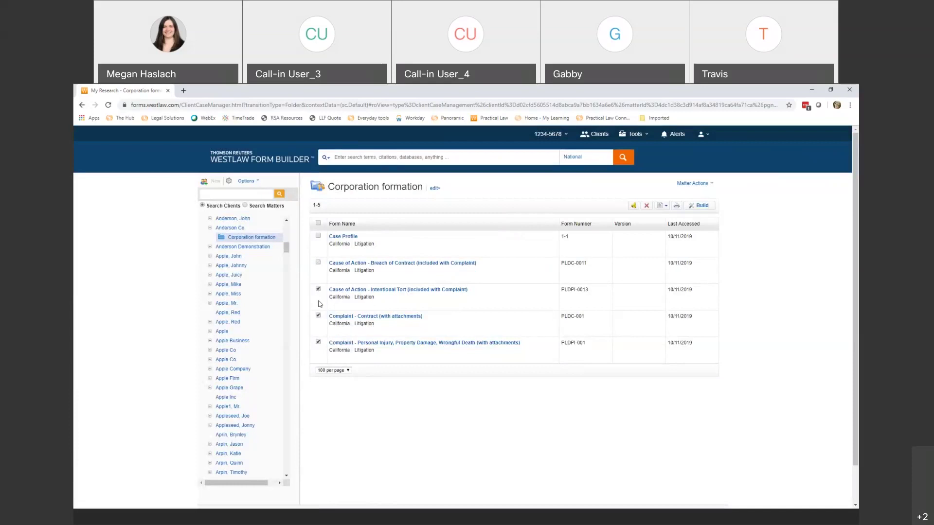
{"action": "left_click", "coordinate": [319, 316]}
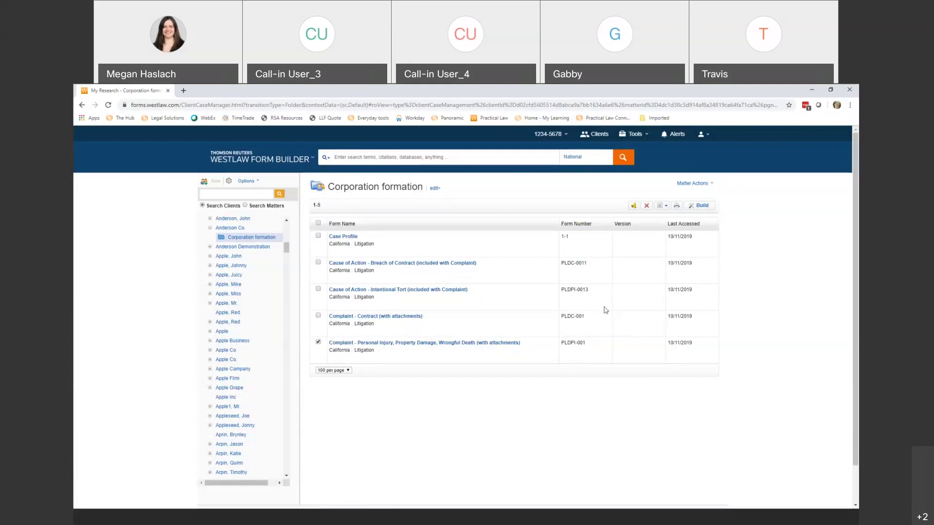
{"action": "left_click", "coordinate": [703, 206]}
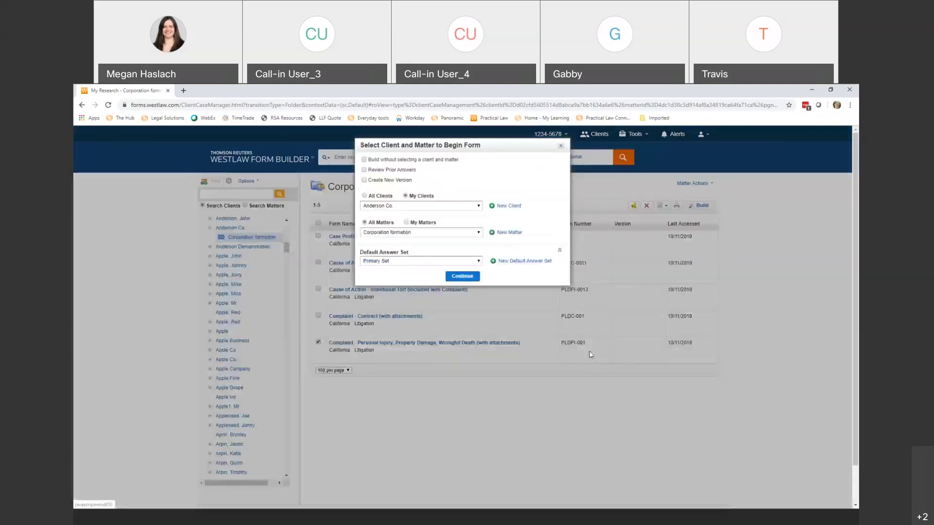
{"action": "left_click", "coordinate": [380, 181]}
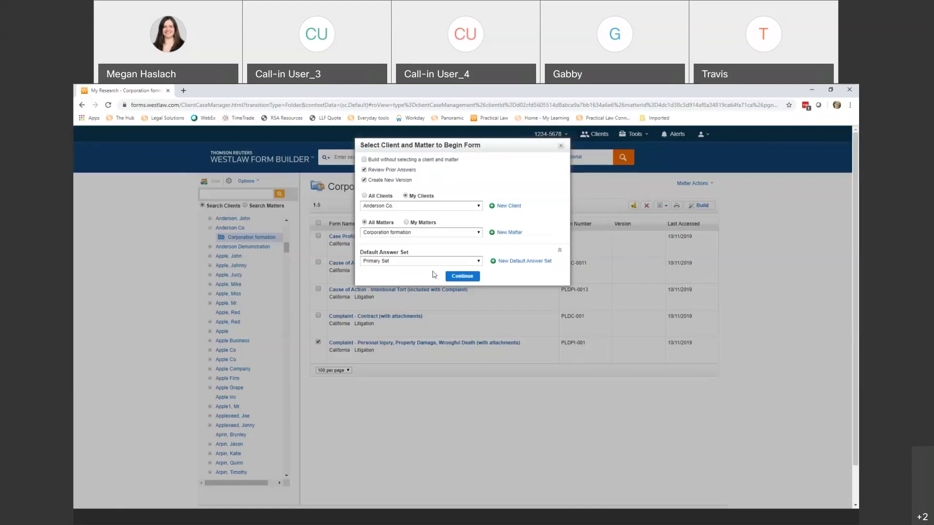
{"action": "left_click", "coordinate": [450, 277]}
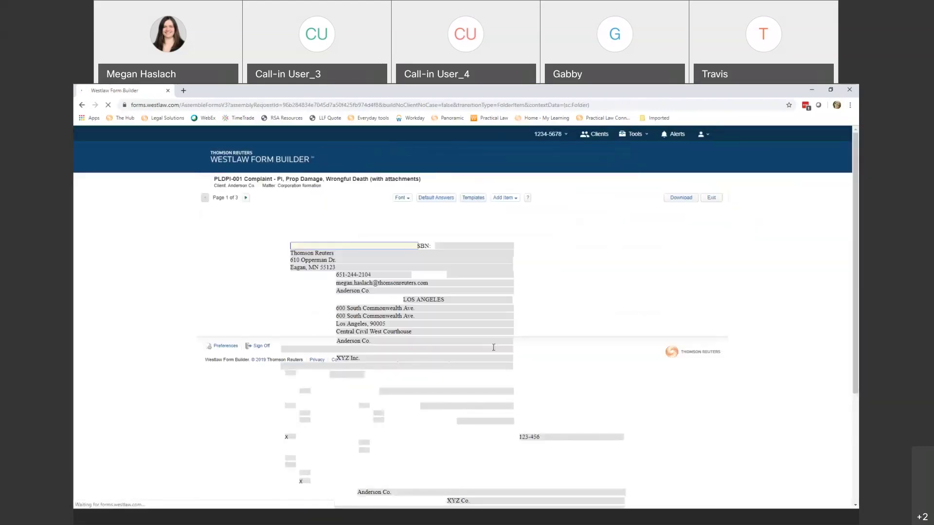
Mark AMENDED and "exceeds $10,000, but does not exceed $25,000" on page 1 of the complaint and exit to the matter.
{"action": "left_click", "coordinate": [304, 392]}
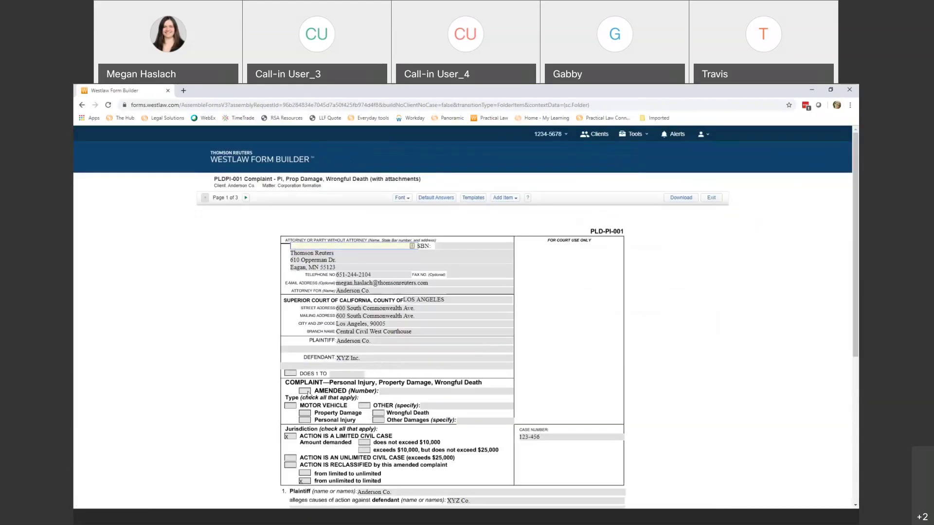
{"action": "scroll", "coordinate": [453, 456], "scroll_direction": "down", "scroll_amount": 2}
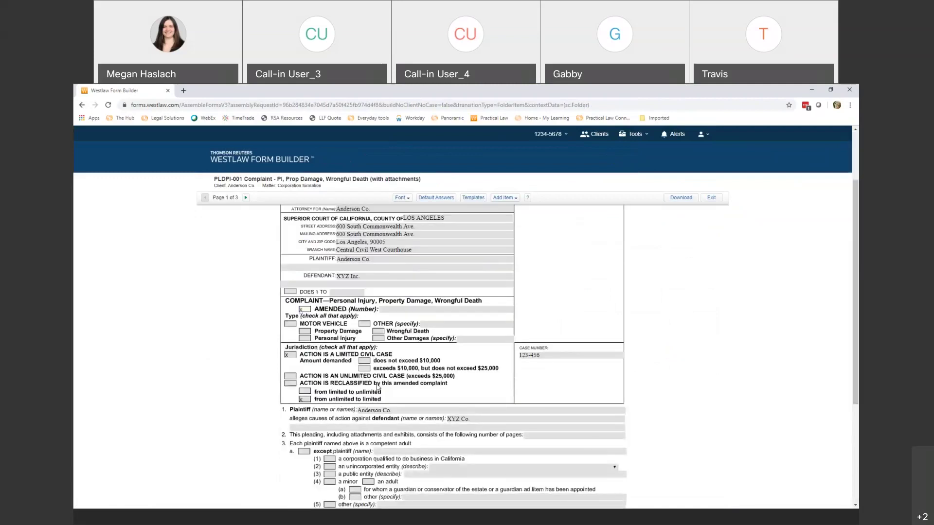
{"action": "left_click", "coordinate": [363, 368]}
{"action": "scroll", "coordinate": [488, 428], "scroll_direction": "up", "scroll_amount": 2}
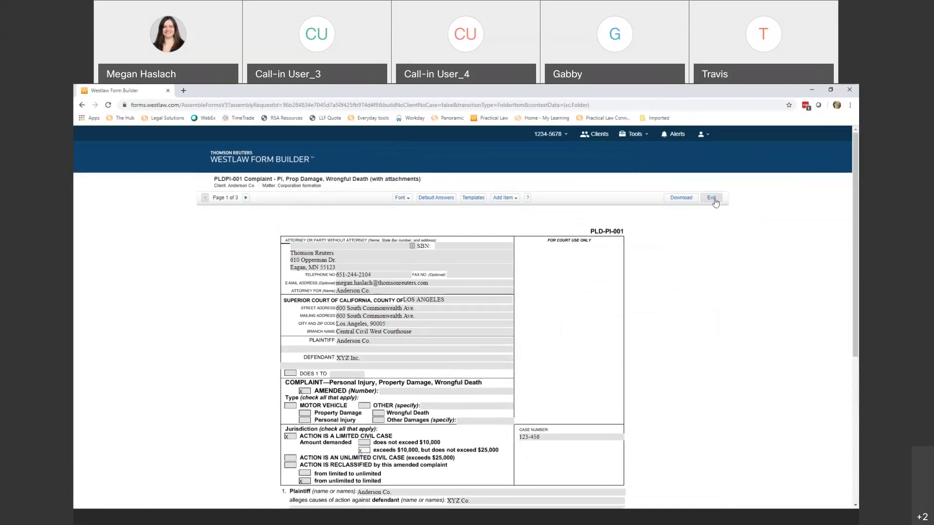
{"action": "left_click", "coordinate": [712, 199]}
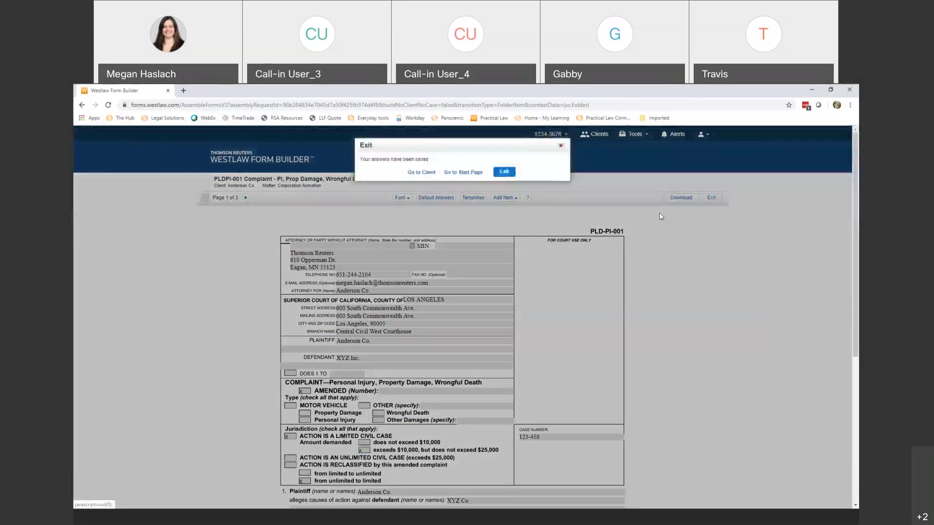
{"action": "left_click", "coordinate": [503, 173]}
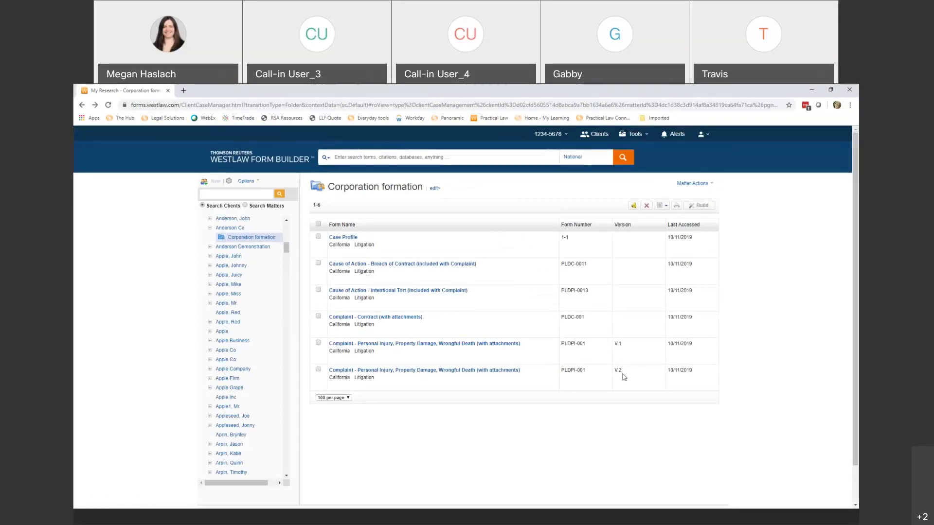
Add and save the note "Defendant #1" on the V.1 personal injury complaint and "Def. #2" on the V.2 complaint.
{"action": "mouse_move", "coordinate": [337, 360]}
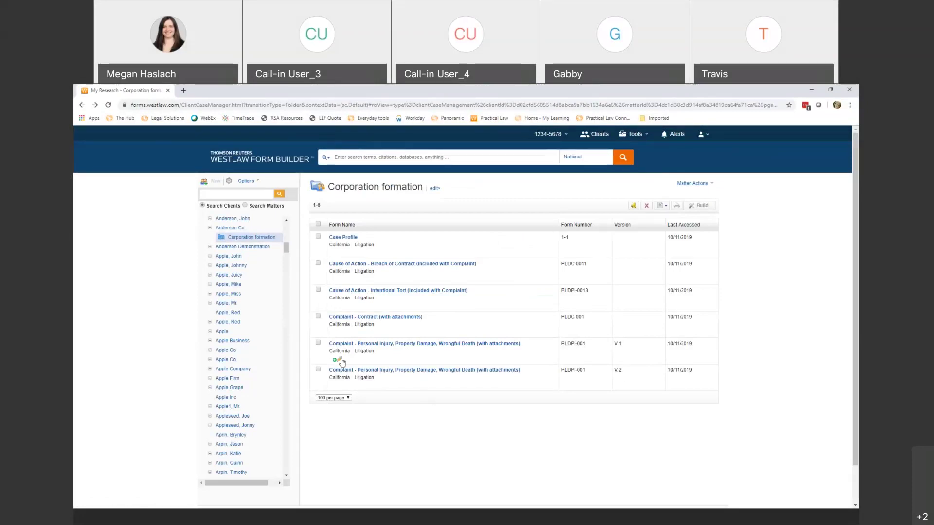
{"action": "left_click", "coordinate": [337, 360]}
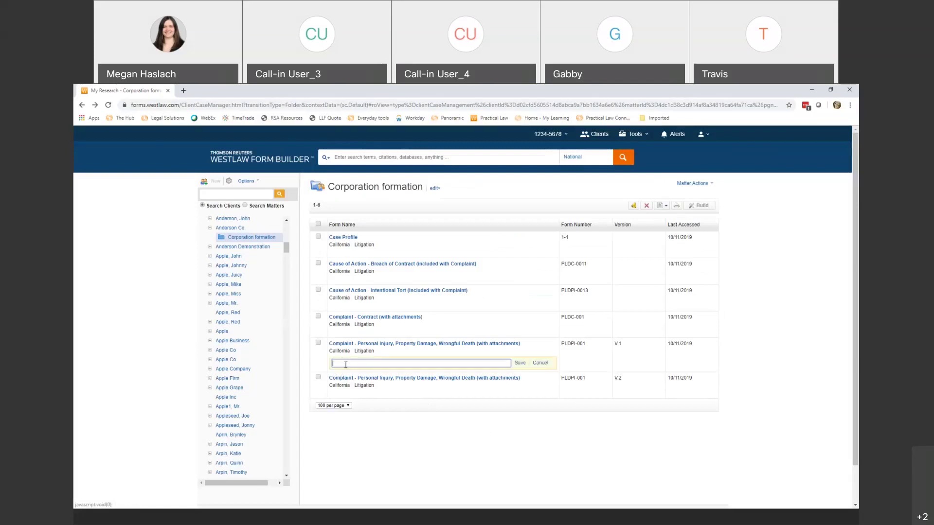
{"action": "type", "text": "Defendant #1"}
{"action": "left_click", "coordinate": [338, 395]}
{"action": "type", "text": "Def. #2"}
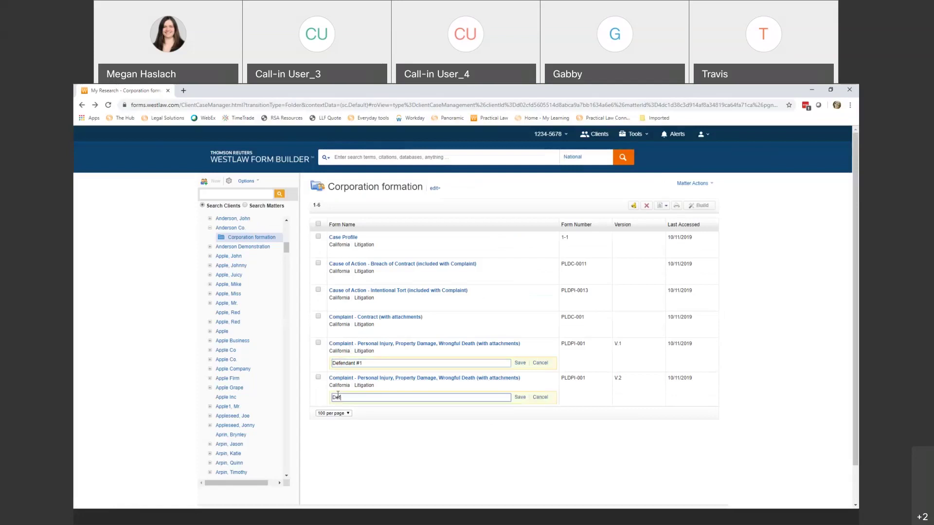
{"action": "left_click", "coordinate": [520, 363]}
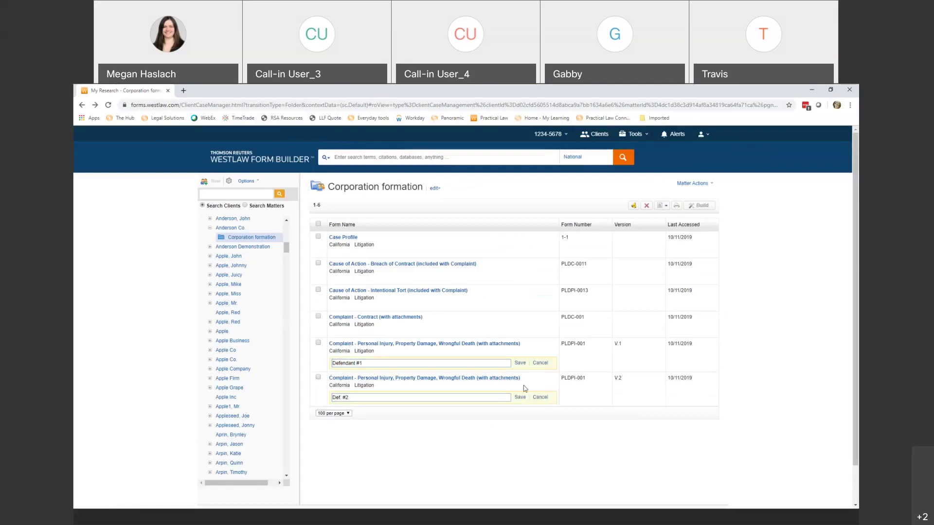
{"action": "left_click", "coordinate": [520, 392]}
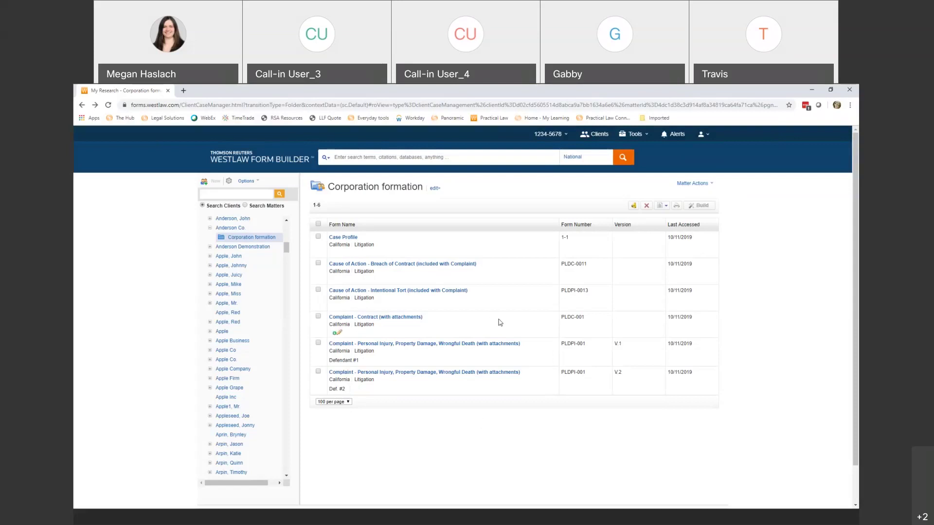
Return to the home page and open the Jury Instructions - Civil volume for California.
{"action": "left_click", "coordinate": [310, 168]}
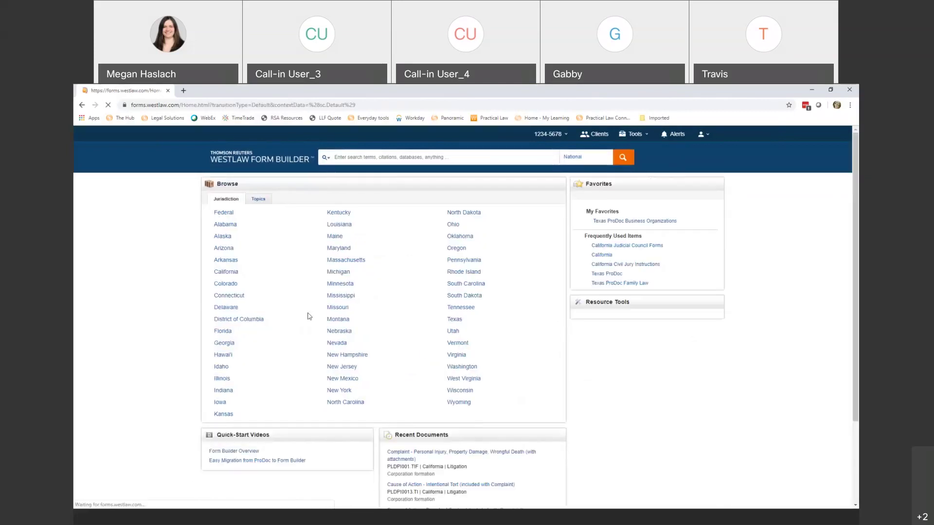
{"action": "left_click", "coordinate": [226, 271]}
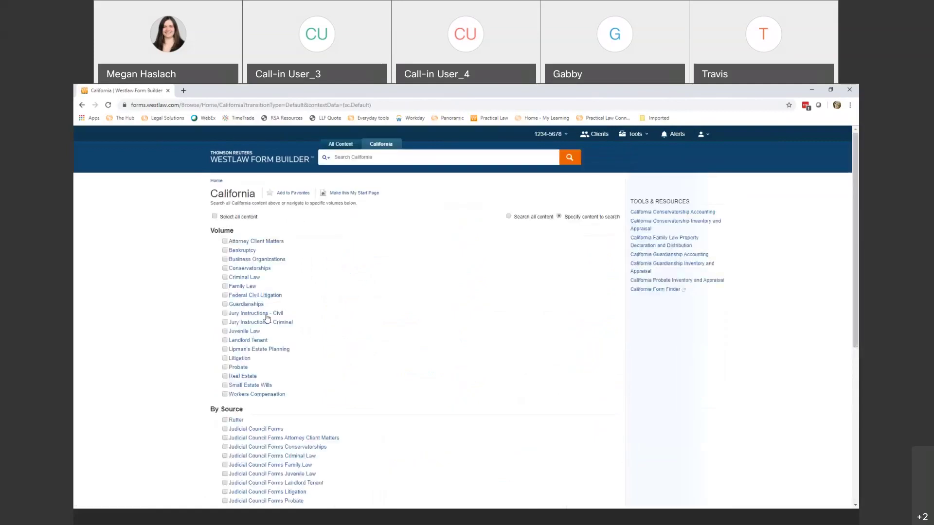
{"action": "left_click", "coordinate": [262, 315]}
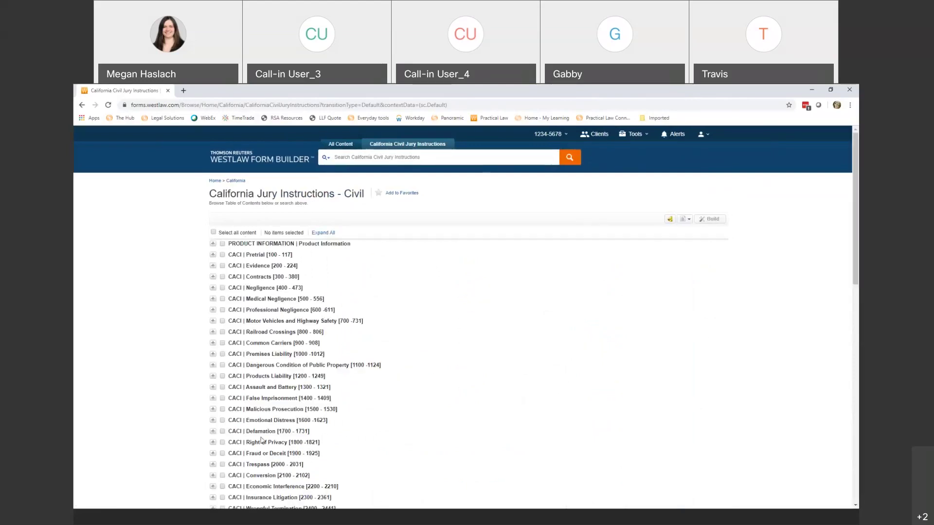
Browse the CACI and BAJI categories and expand Other | User Defined Jury Instructions to view its forms, leaving the category unselected.
{"action": "scroll", "coordinate": [436, 445], "scroll_direction": "down", "scroll_amount": 3}
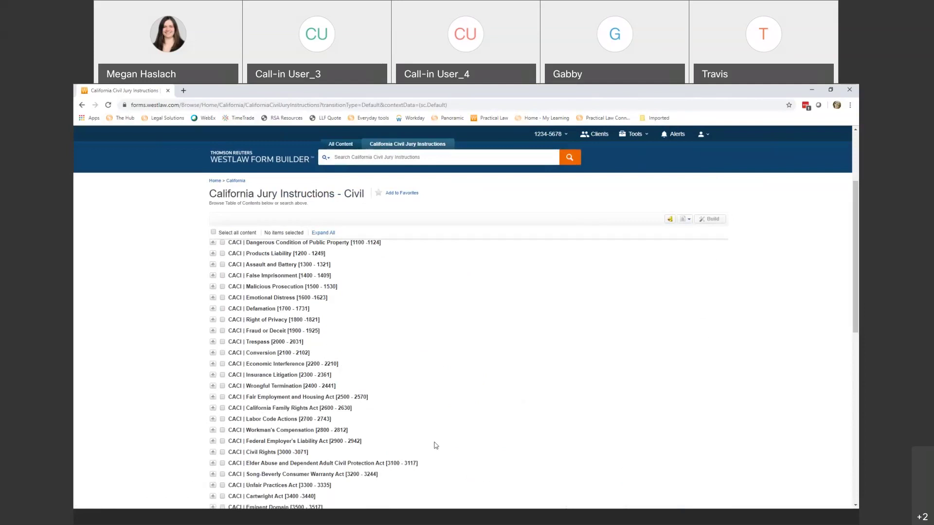
{"action": "scroll", "coordinate": [435, 446], "scroll_direction": "down", "scroll_amount": 4}
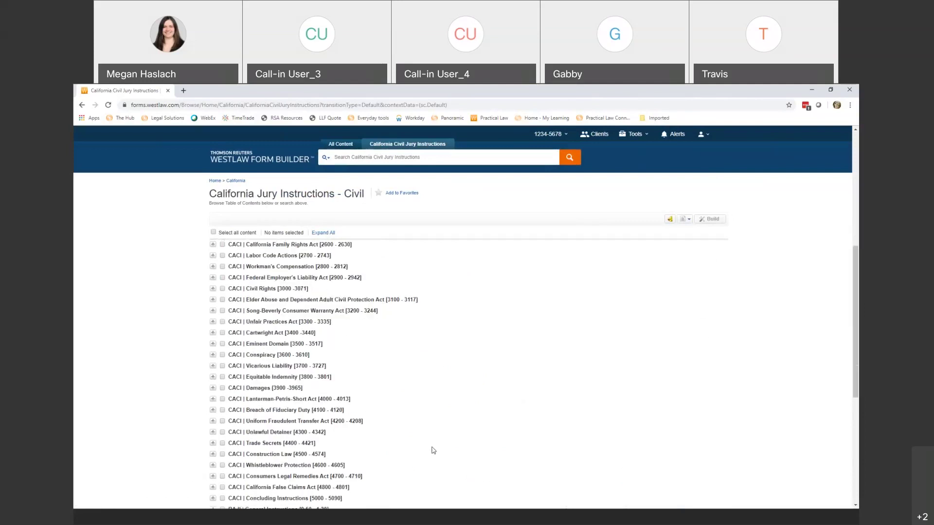
{"action": "scroll", "coordinate": [432, 448], "scroll_direction": "down", "scroll_amount": 1}
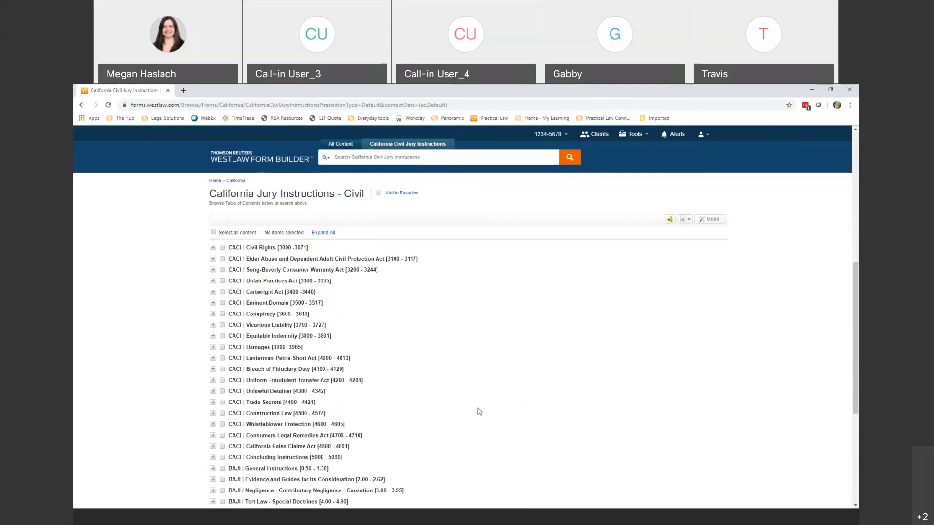
{"action": "scroll", "coordinate": [438, 429], "scroll_direction": "down", "scroll_amount": 5}
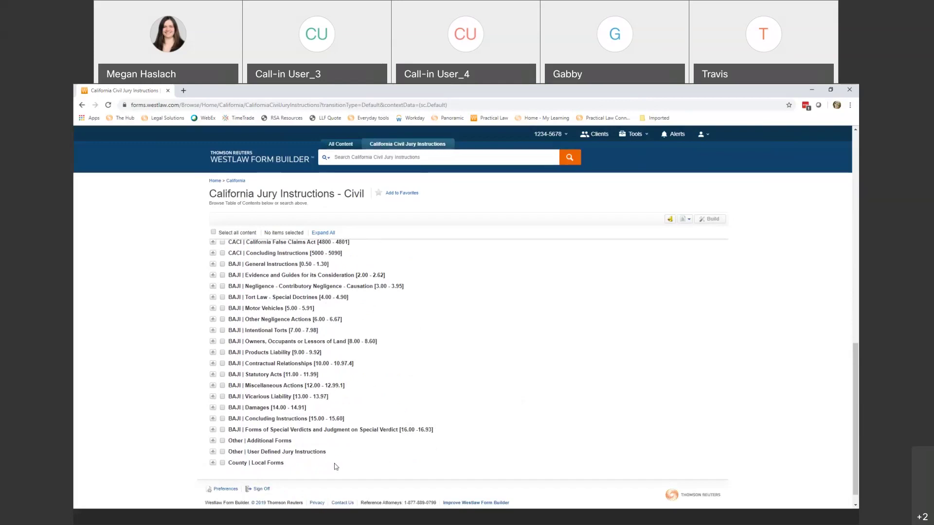
{"action": "left_click_drag", "start_coordinate": [248, 452], "coordinate": [326, 453]}
{"action": "left_click", "coordinate": [240, 454]}
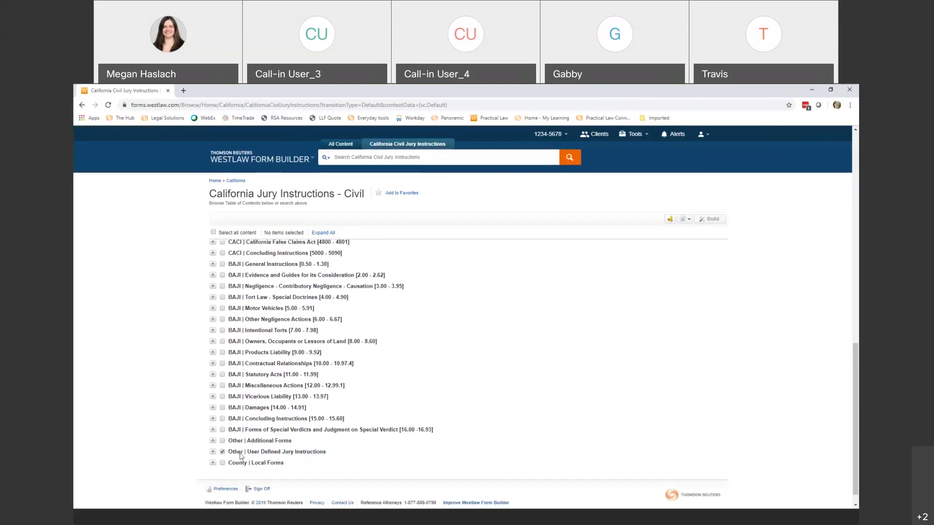
{"action": "left_click", "coordinate": [223, 451]}
{"action": "left_click", "coordinate": [223, 453]}
{"action": "left_click", "coordinate": [213, 452]}
{"action": "scroll", "coordinate": [396, 444], "scroll_direction": "down", "scroll_amount": 3}
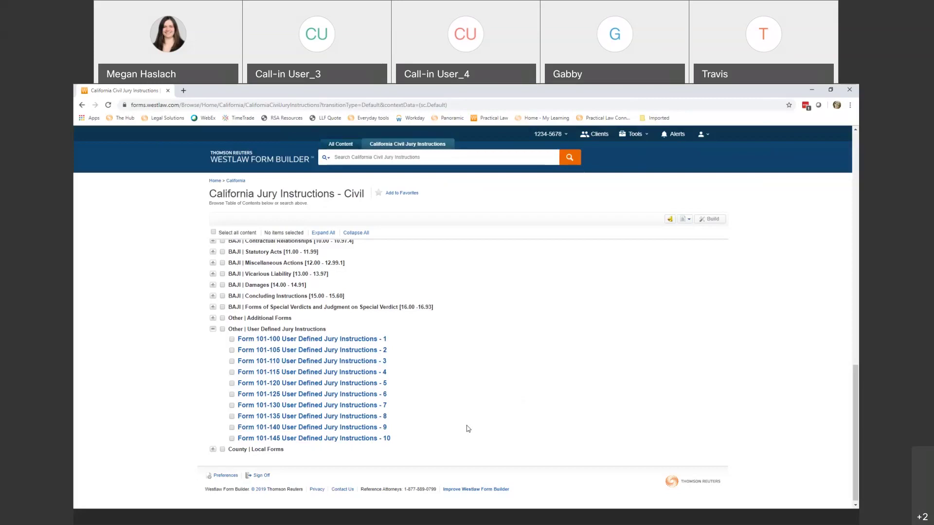
{"action": "left_click_drag", "start_coordinate": [403, 489], "coordinate": [438, 491]}
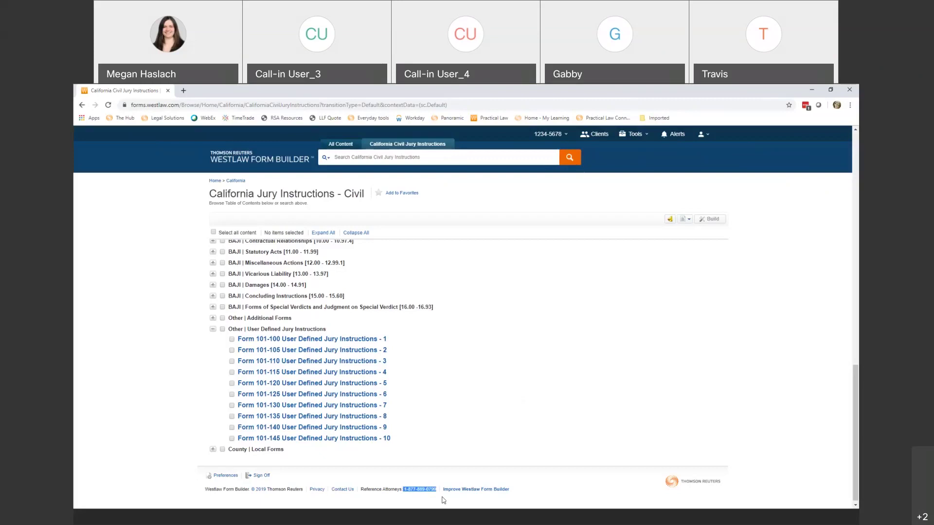
{"action": "left_click", "coordinate": [420, 482]}
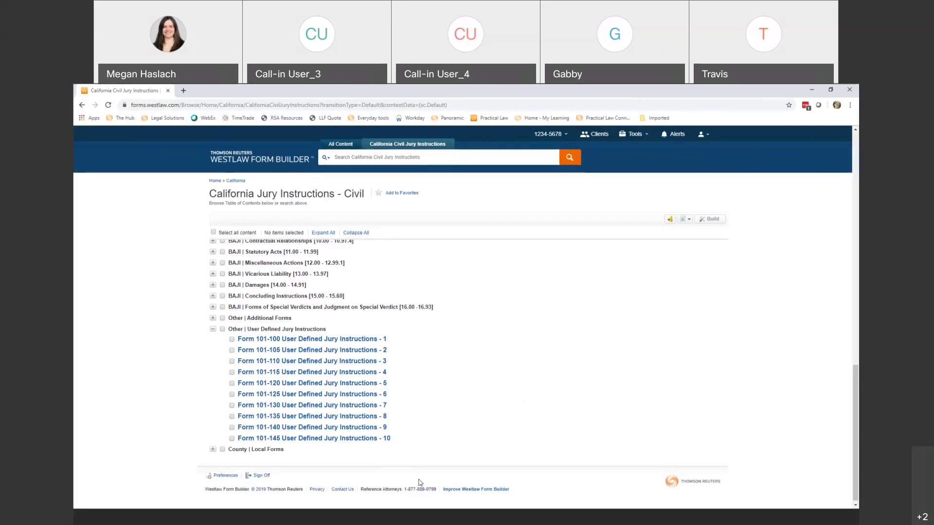